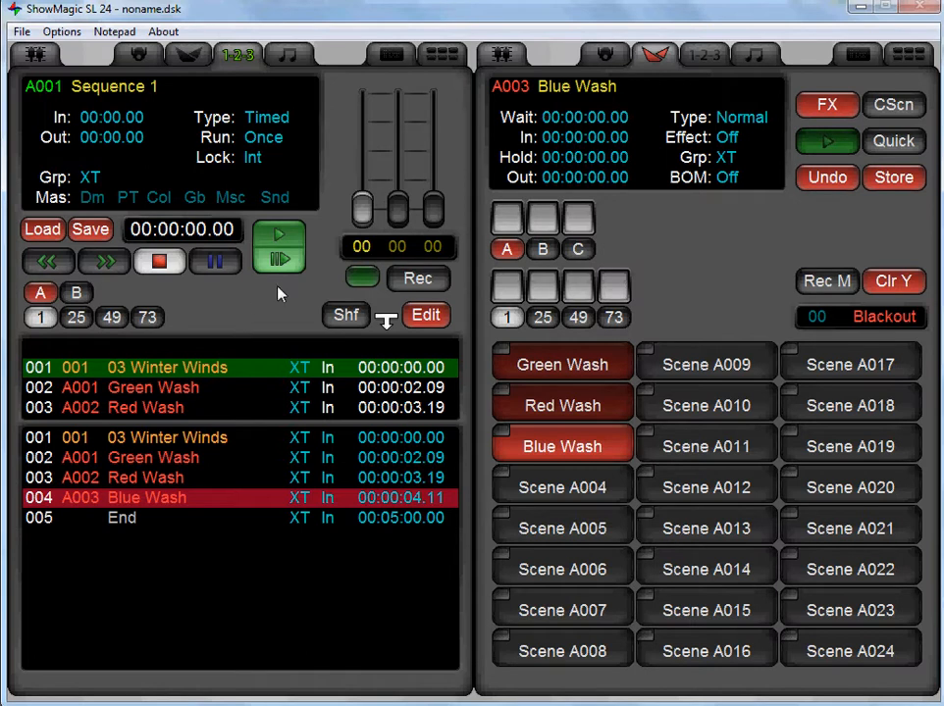
# Record the step times of Sequence 1 live during playback, adding null steps after Blue Wash through step 009, and stop.
pyautogui.click(424, 280)
pyautogui.click(282, 241)
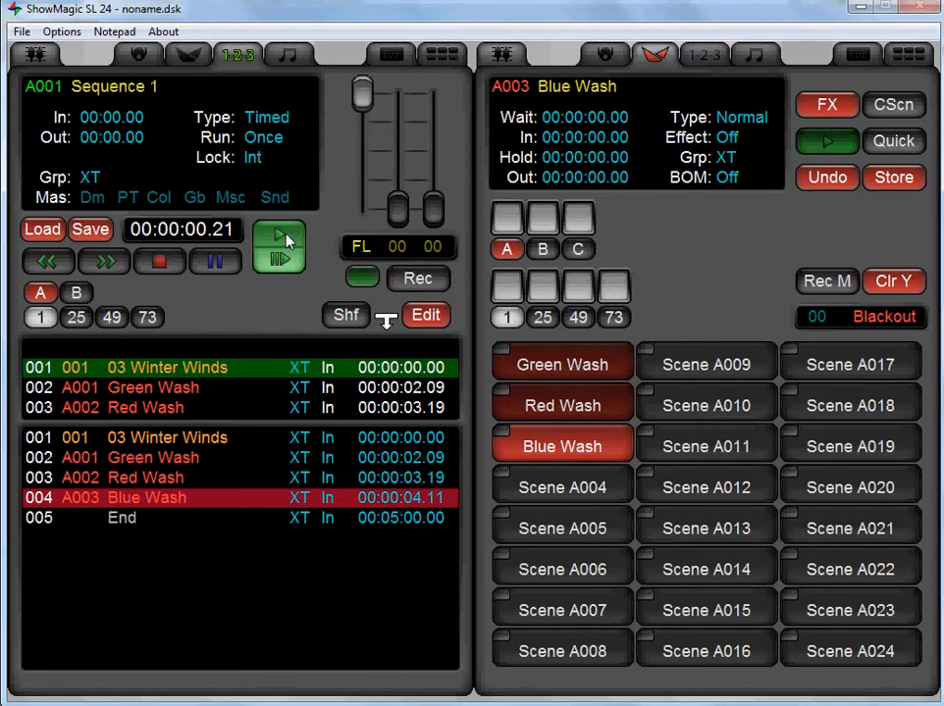
pyautogui.click(286, 236)
pyautogui.click(287, 235)
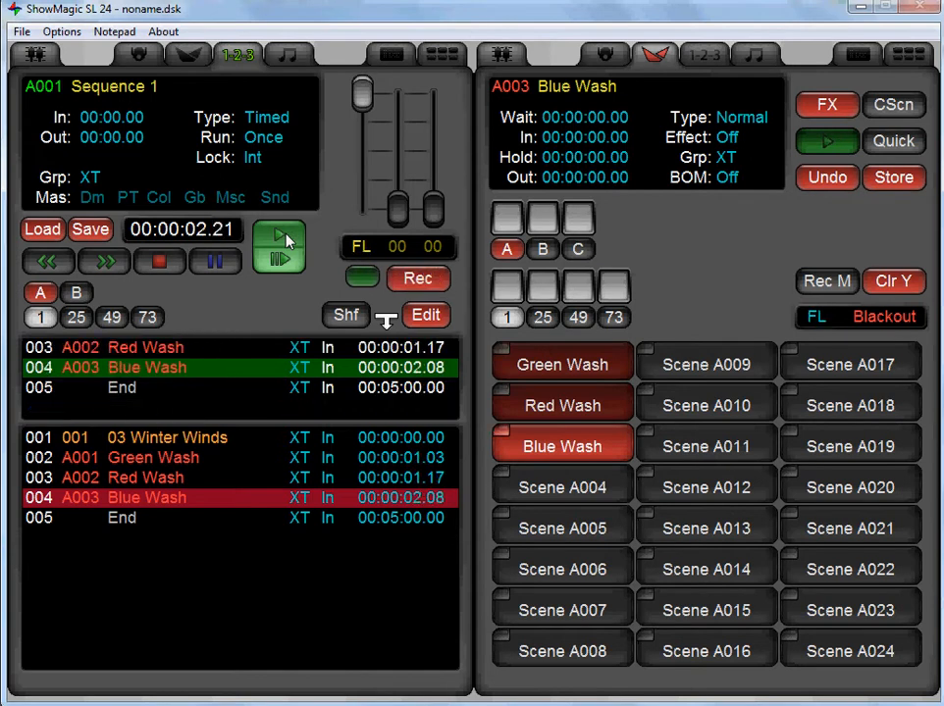
pyautogui.click(287, 237)
pyautogui.click(286, 237)
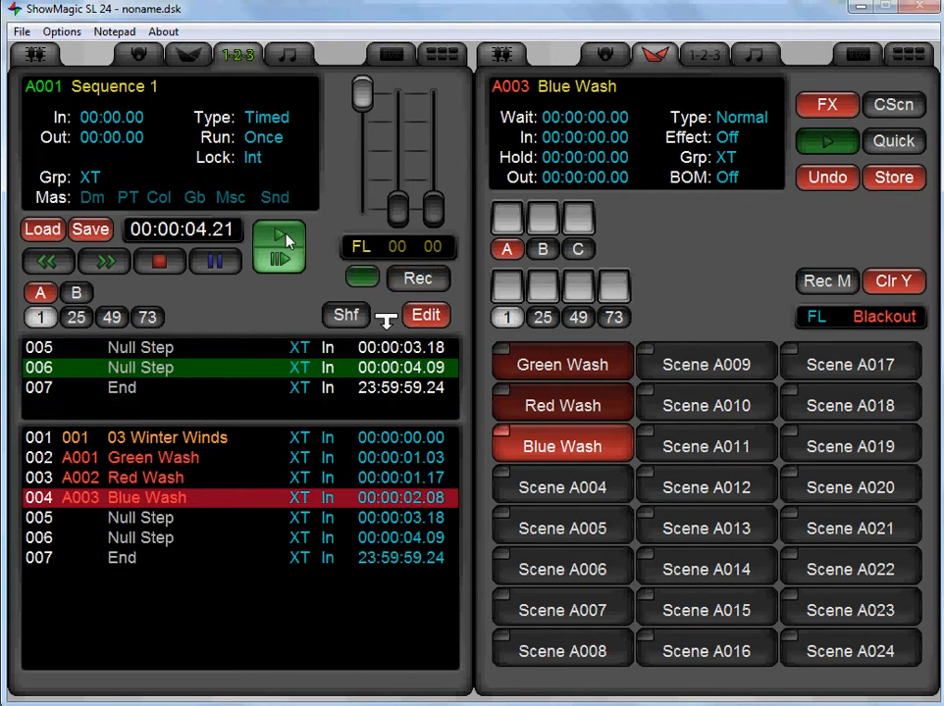
pyautogui.click(287, 237)
pyautogui.click(287, 238)
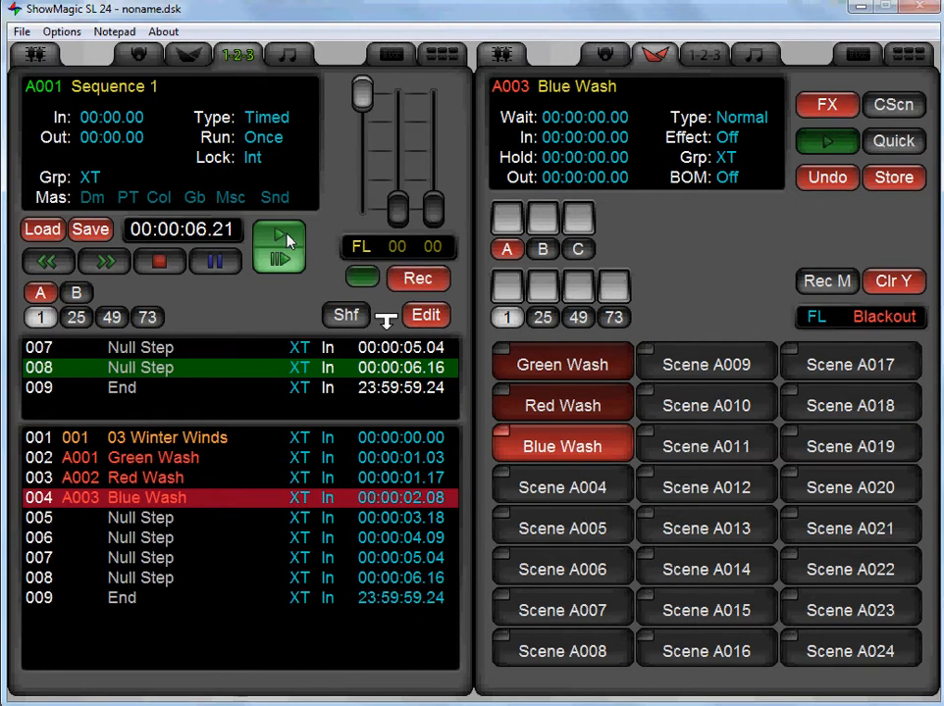
pyautogui.click(159, 261)
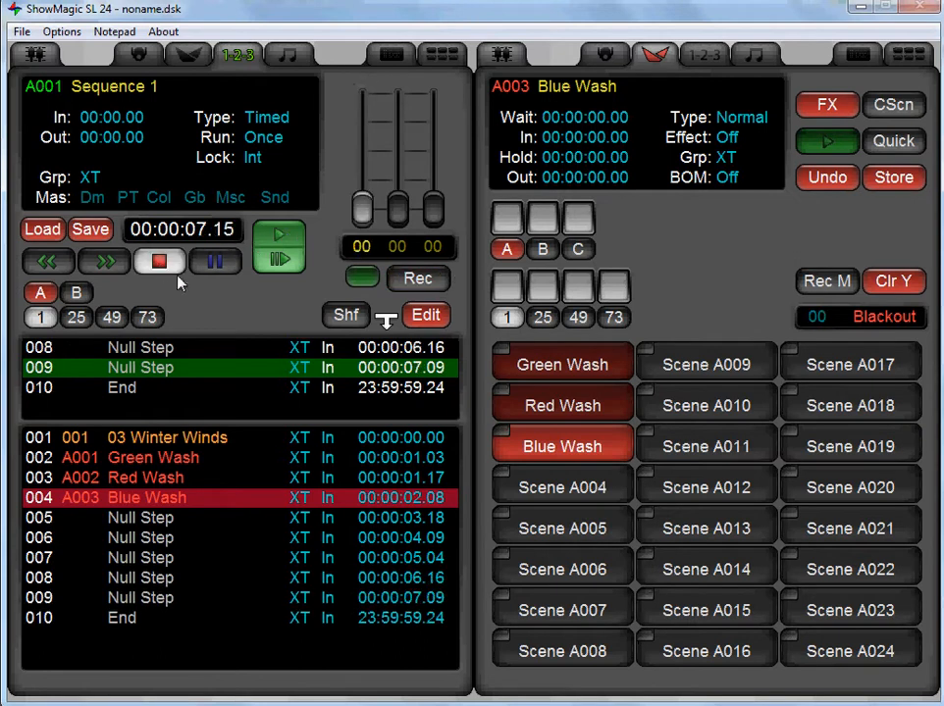
# Move through the recorded steps of Sequence 1 to review their scenes and times.
pyautogui.click(324, 579)
pyautogui.scroll(-2, 324, 577)
pyautogui.scroll(6, 324, 577)
pyautogui.scroll(-6, 324, 576)
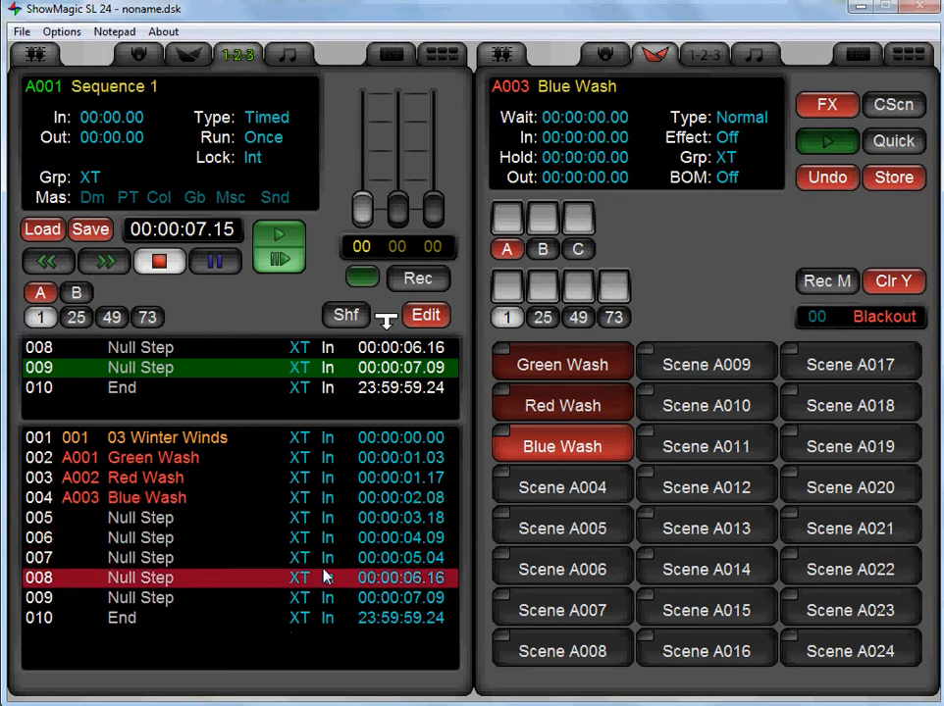
pyautogui.scroll(1, 324, 577)
pyautogui.scroll(6, 323, 577)
pyautogui.scroll(-4, 324, 577)
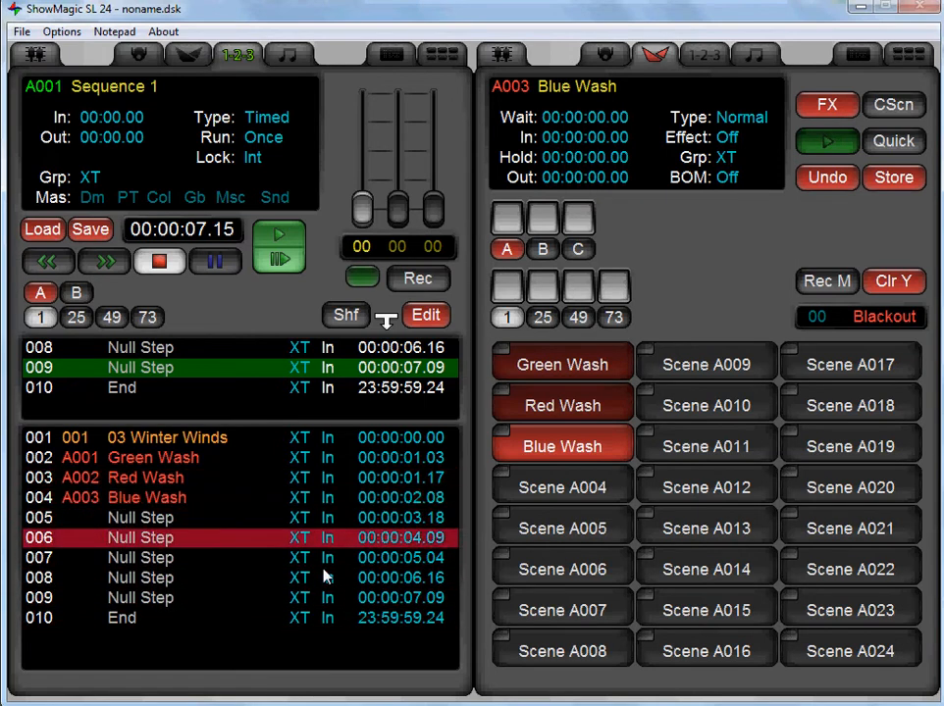
pyautogui.scroll(2, 324, 577)
pyautogui.scroll(3, 326, 577)
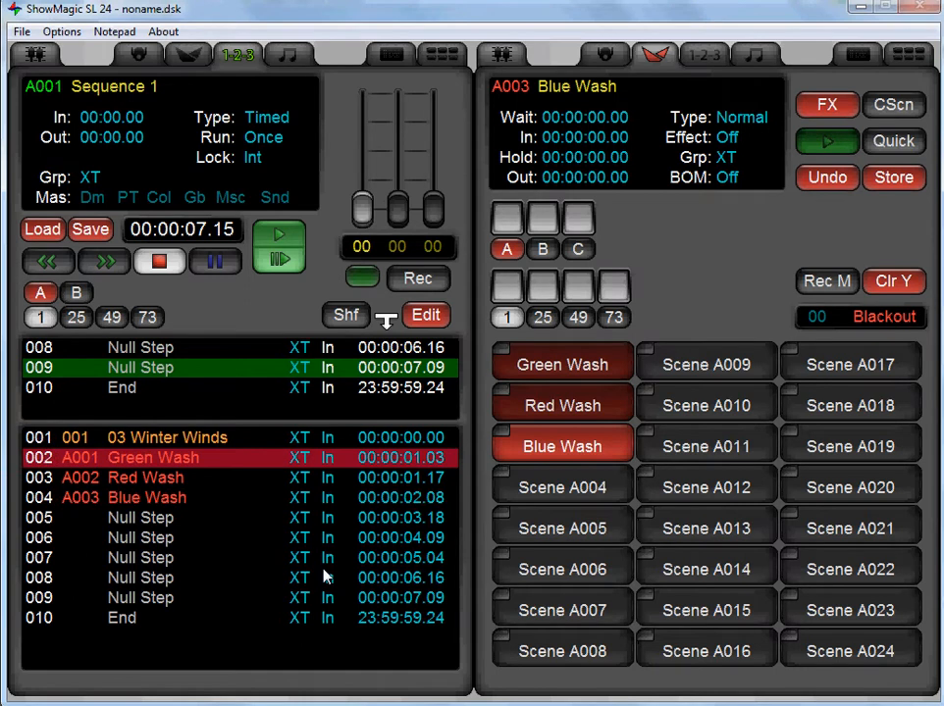
# Fill null steps 005 to 008 of Sequence 1 alternately with the Red Wash and Blue Wash scenes.
pyautogui.moveTo(566, 404); pyautogui.dragTo(157, 517)
pyautogui.moveTo(563, 446); pyautogui.dragTo(162, 537)
pyautogui.moveTo(596, 424); pyautogui.dragTo(217, 555)
pyautogui.moveTo(563, 447); pyautogui.dragTo(142, 580)
# Play Sequence 1 while watching the RGB+Dimmer fixture's levels, and stop it.
pyautogui.click(605, 54)
pyautogui.click(267, 242)
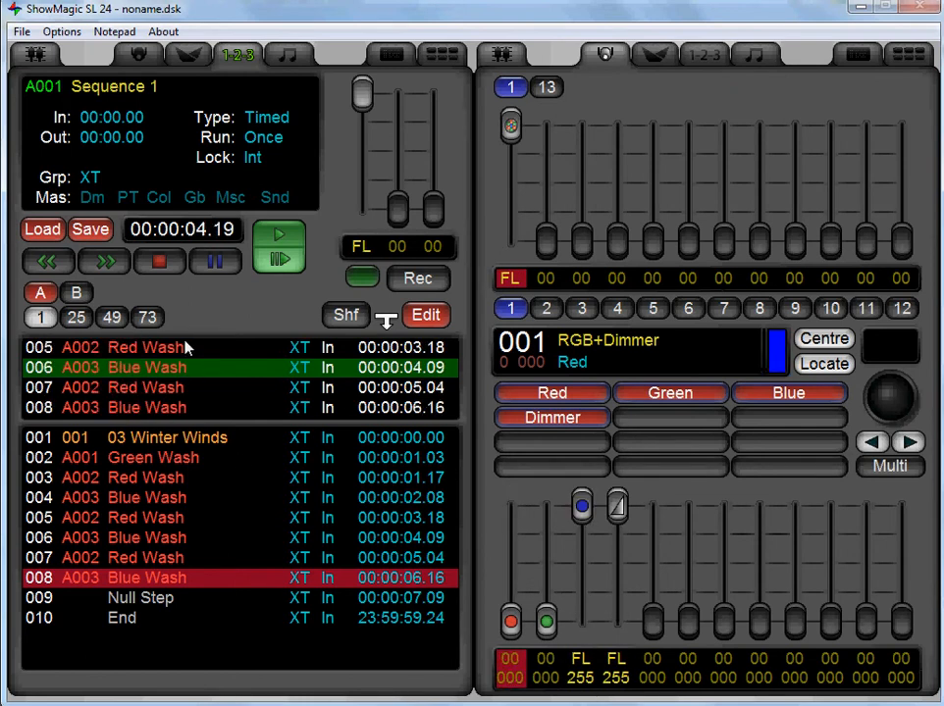
pyautogui.click(159, 261)
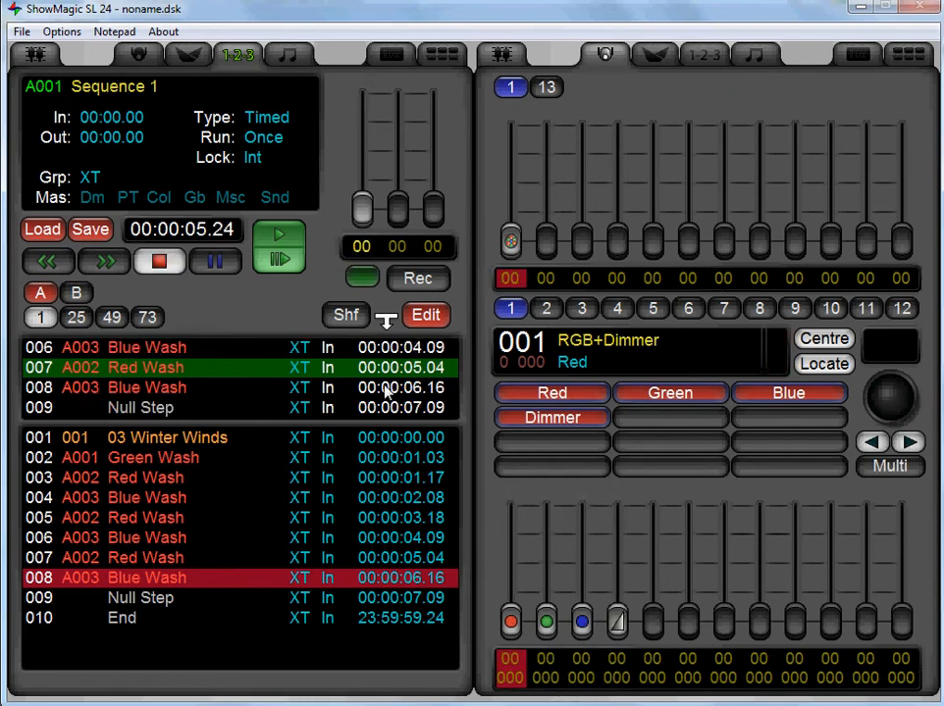
# Set the End step of Sequence 1 to 00:03:39.15 to match the length of 03 Winter Winds, and leave sequence editing.
pyautogui.click(441, 315)
pyautogui.click(415, 312)
pyautogui.click(340, 619)
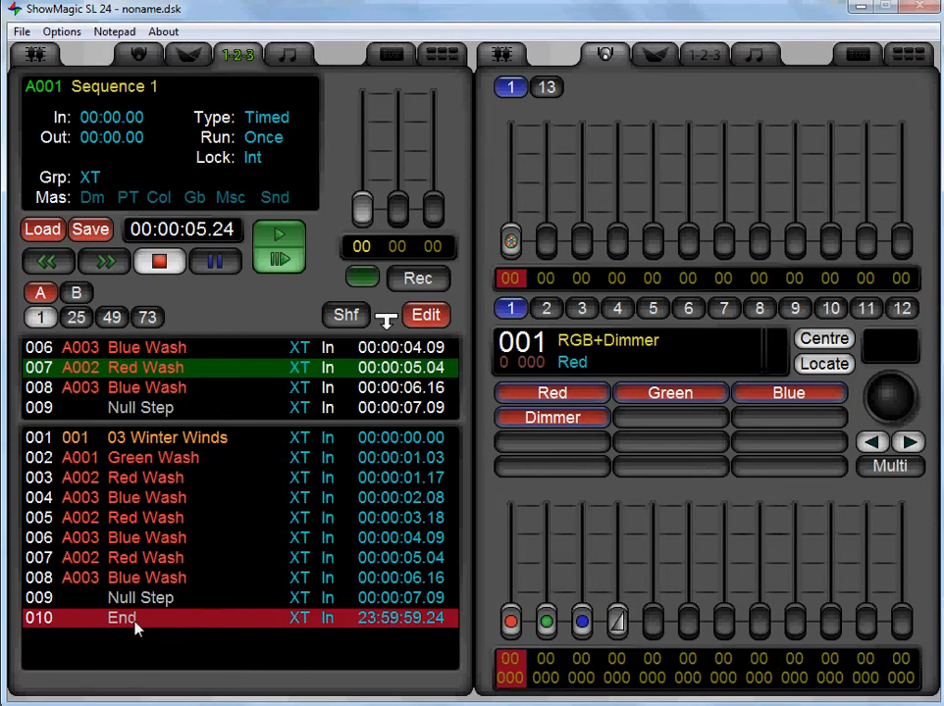
pyautogui.click(758, 59)
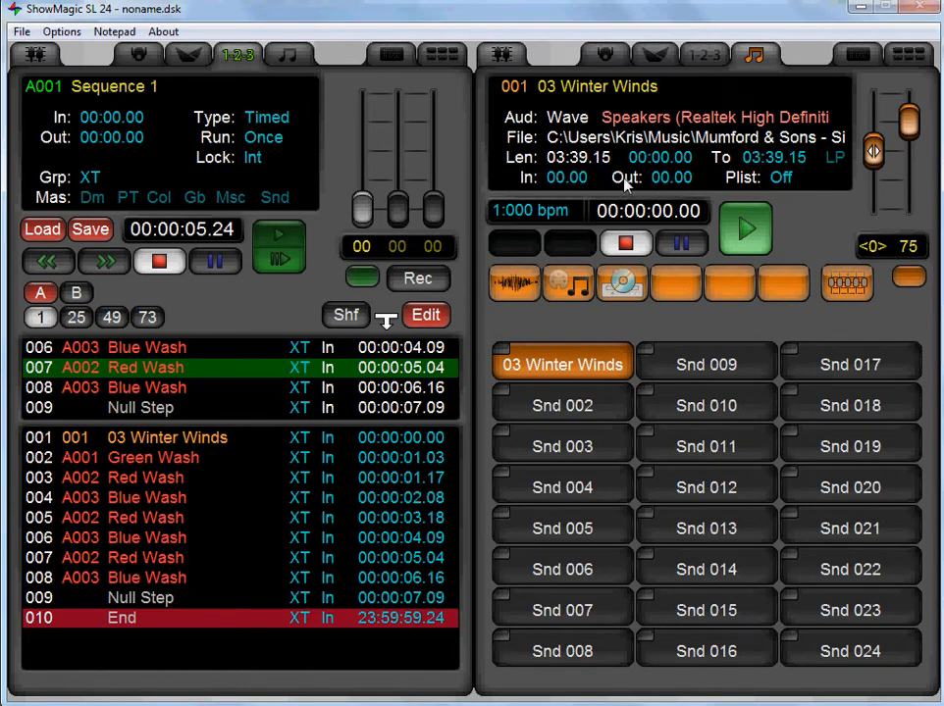
pyautogui.click(372, 616)
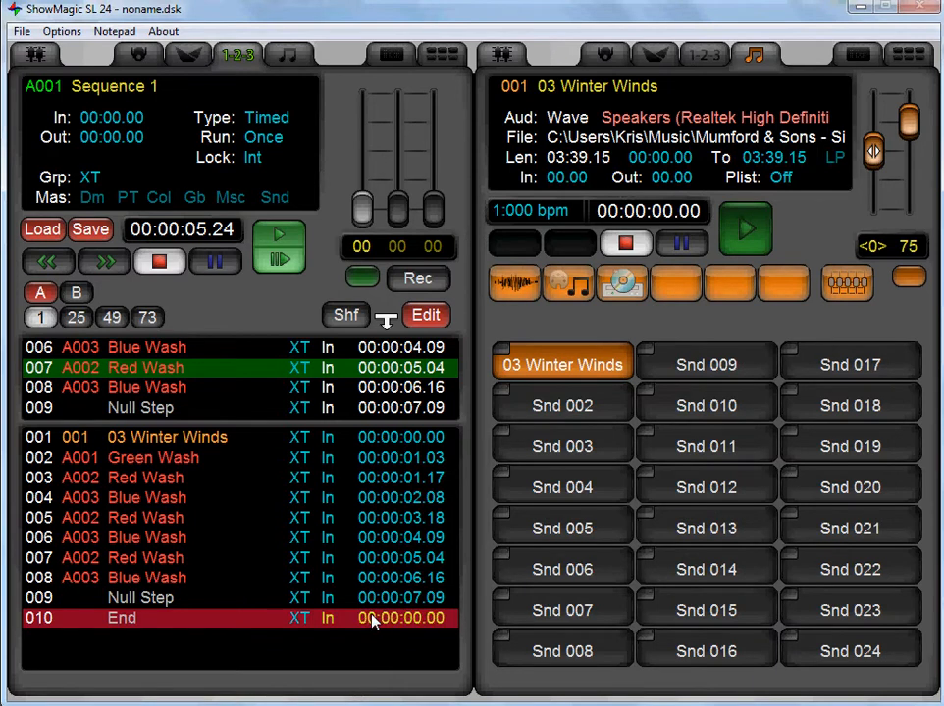
pyautogui.write('3:39.15')
pyautogui.click(429, 320)
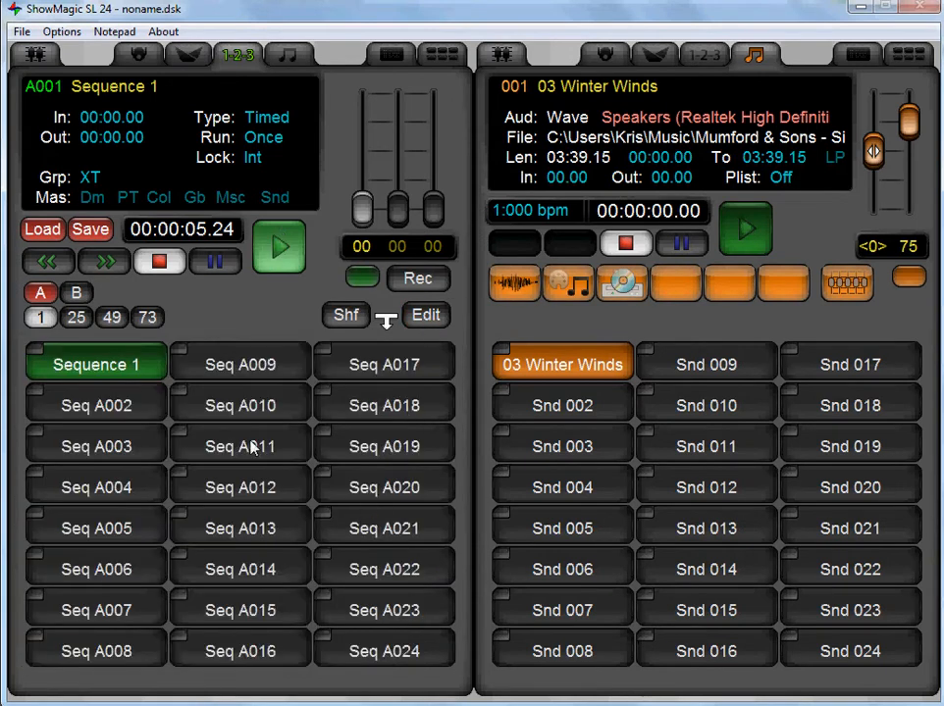
# Open the empty sequence Seq A017 for editing and set its type to Chase.
pyautogui.click(376, 381)
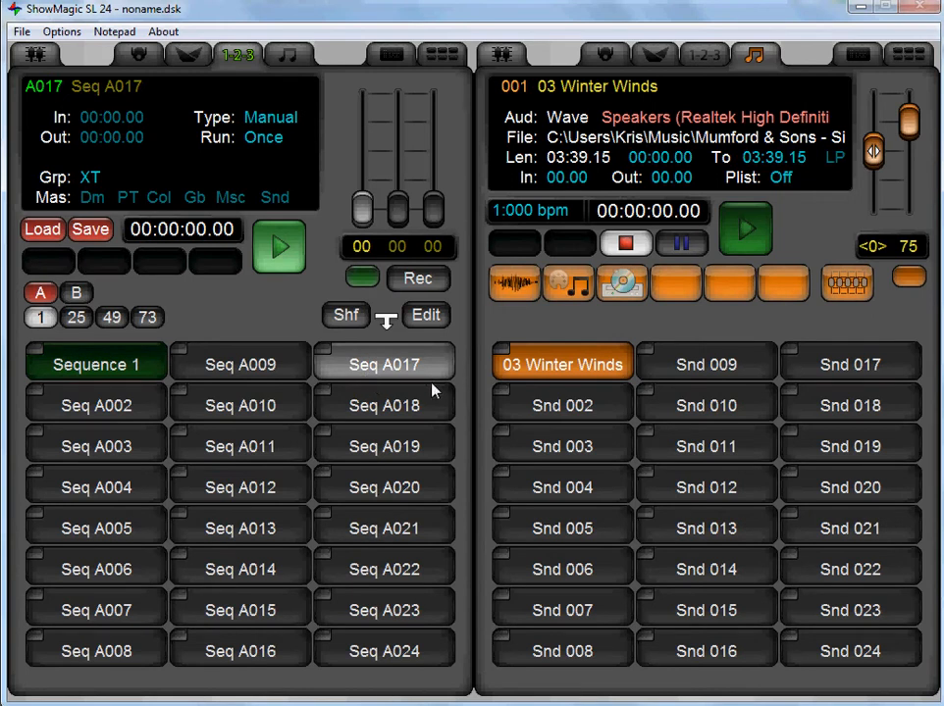
pyautogui.click(608, 56)
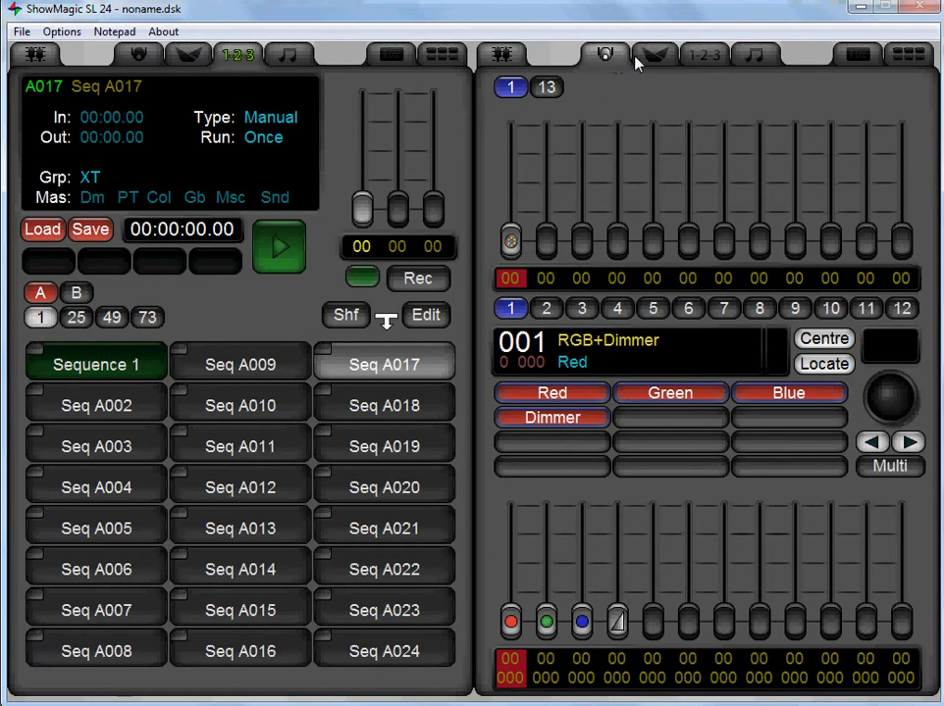
pyautogui.click(359, 363)
pyautogui.click(249, 367)
pyautogui.click(366, 367)
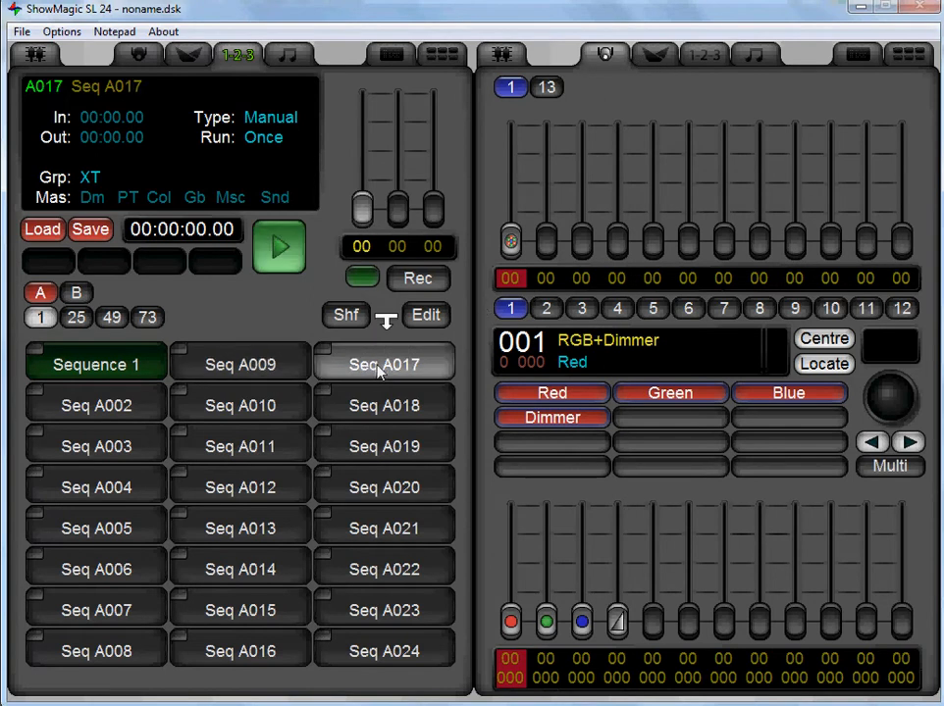
pyautogui.click(424, 321)
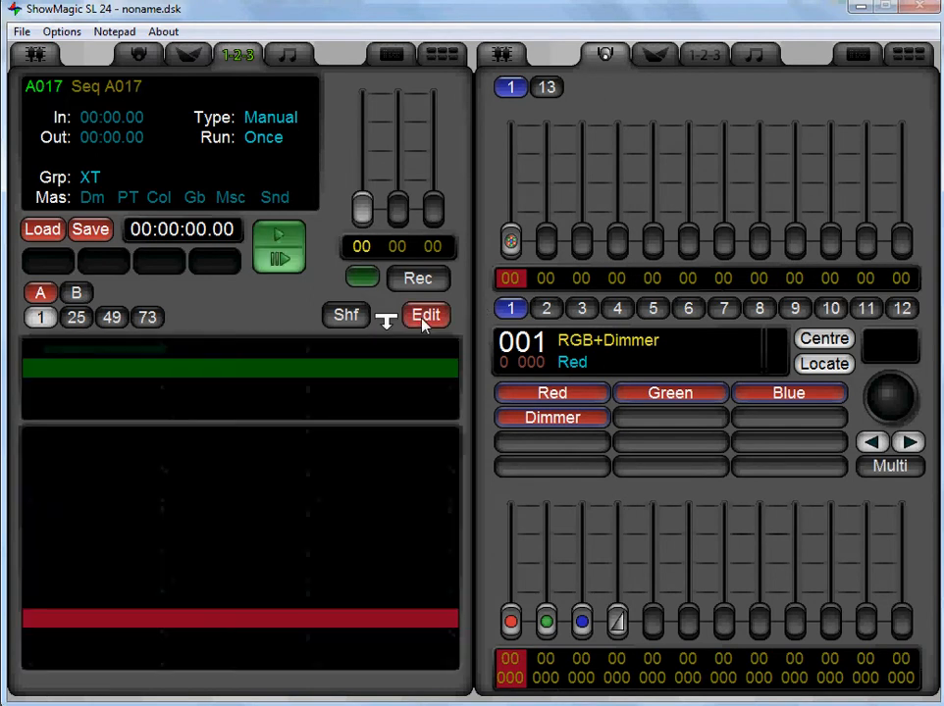
pyautogui.click(274, 118)
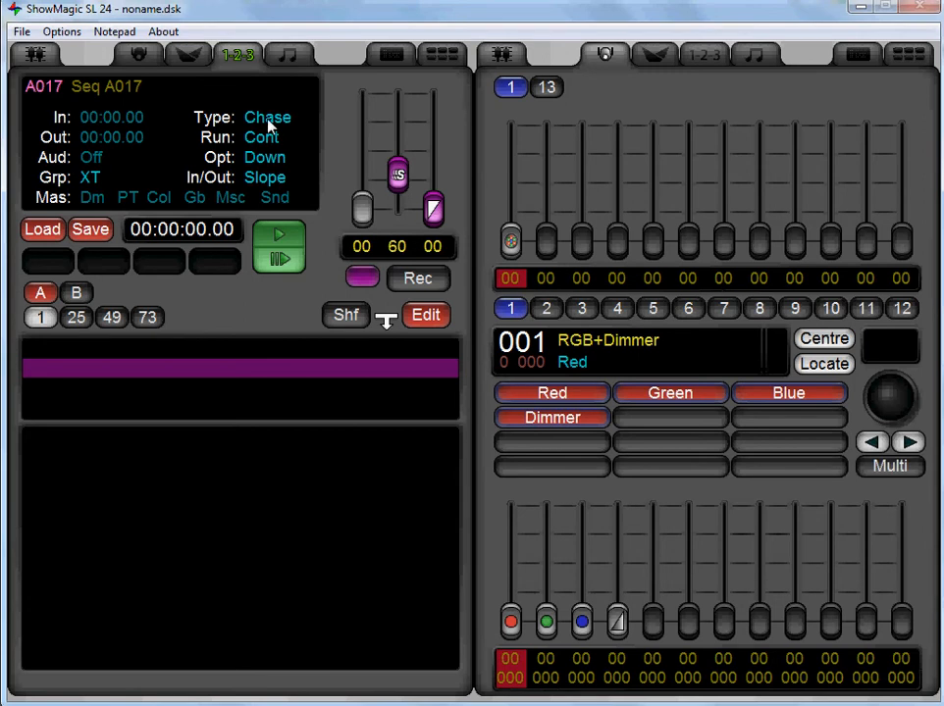
# Add the Green Wash, Red Wash and Blue Wash scenes as steps of the Seq A017 chase.
pyautogui.click(640, 64)
pyautogui.moveTo(601, 362); pyautogui.dragTo(245, 461)
pyautogui.moveTo(520, 412); pyautogui.dragTo(245, 520)
pyautogui.moveTo(550, 446); pyautogui.dragTo(224, 525)
# Delete the Green Wash step from the Seq A017 chase.
pyautogui.click(177, 438)
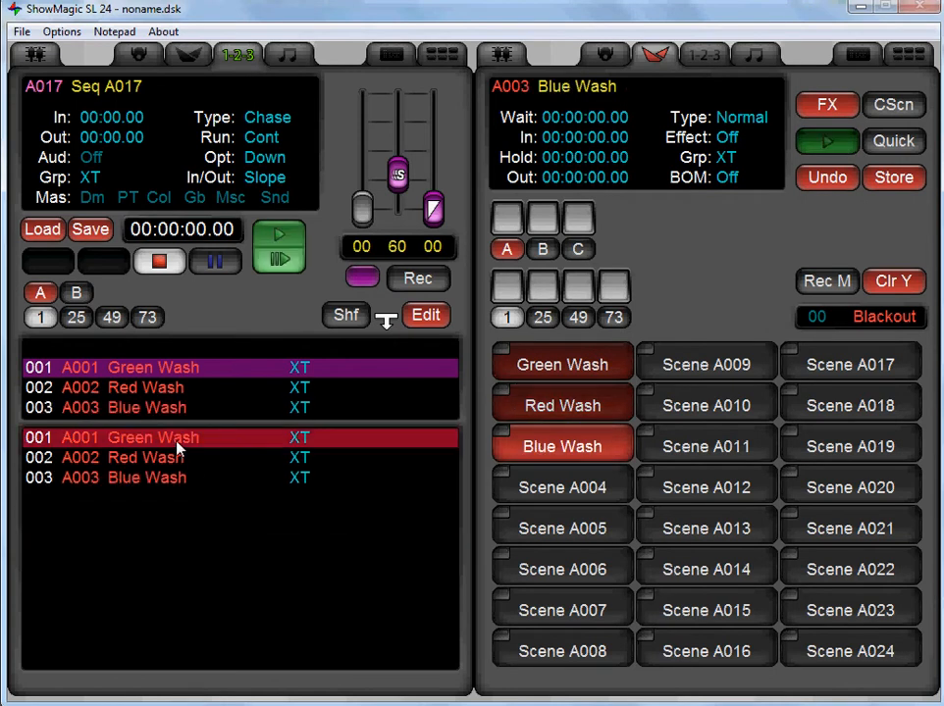
pyautogui.press('Delete')
pyautogui.click(424, 412)
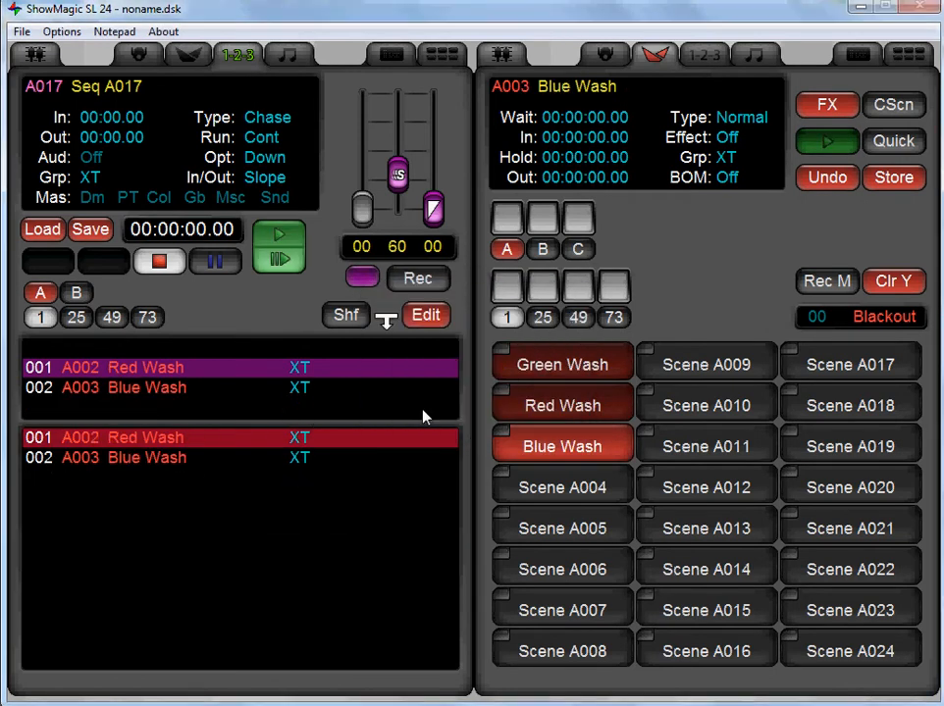
pyautogui.click(178, 455)
pyautogui.click(182, 441)
# Play the Seq A017 chase with its master level at full while watching the fixture's levels.
pyautogui.click(605, 52)
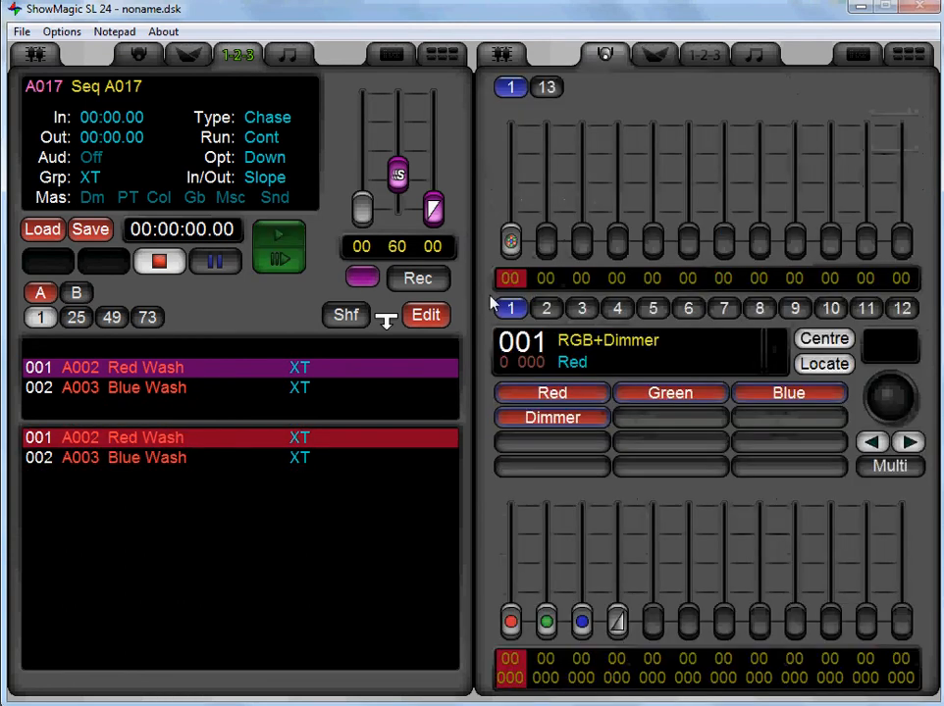
pyautogui.click(282, 250)
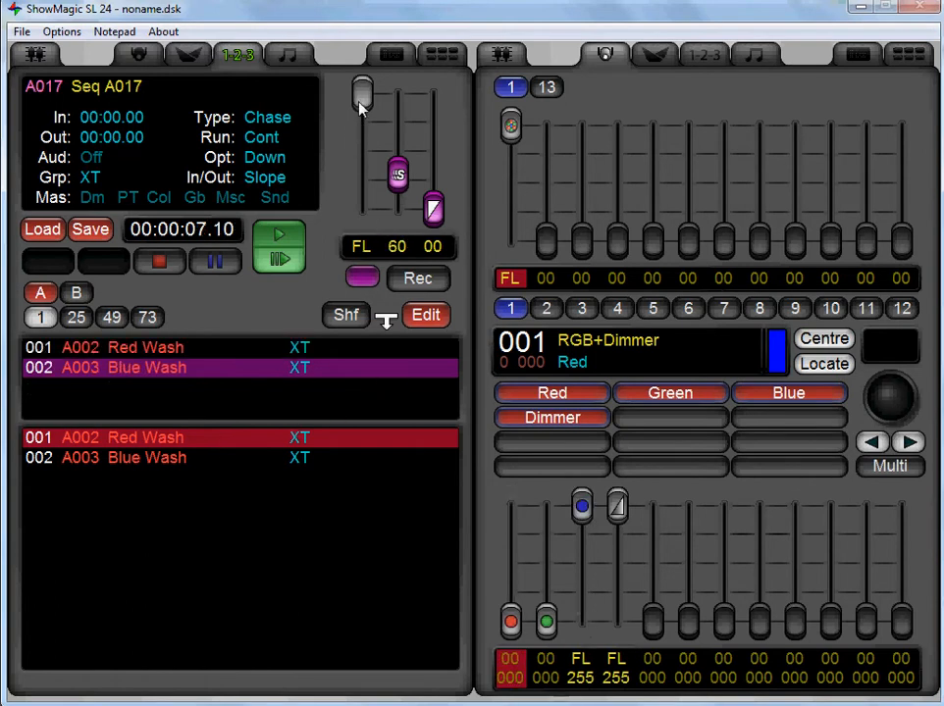
pyautogui.moveTo(362, 96)
pyautogui.mouseDown()
pyautogui.moveTo(343, 202)
pyautogui.moveTo(357, 213)
pyautogui.moveTo(362, 93)
pyautogui.mouseUp()
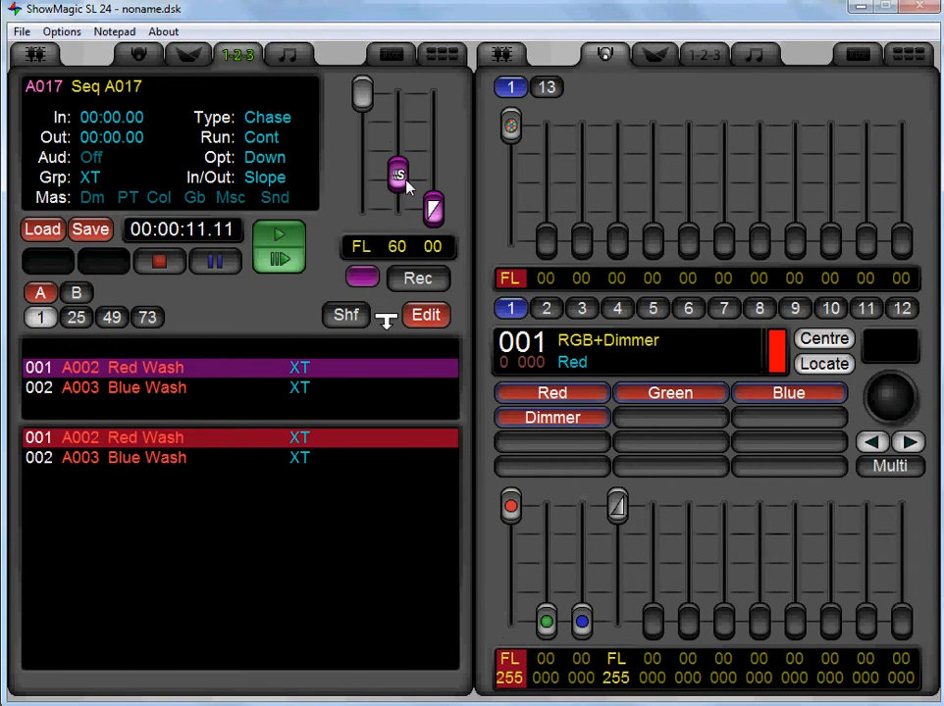
# Set the running chase's speed to 108 and its slope to 43, leave editing and stop the chase.
pyautogui.moveTo(400, 177); pyautogui.dragTo(445, 160)
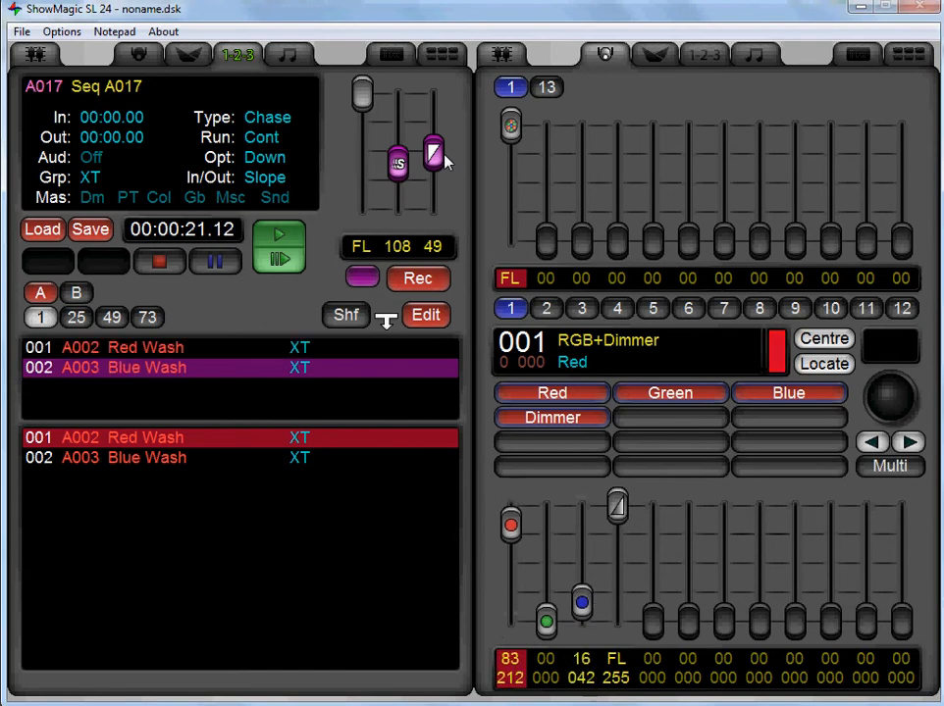
pyautogui.moveTo(444, 160); pyautogui.dragTo(447, 312)
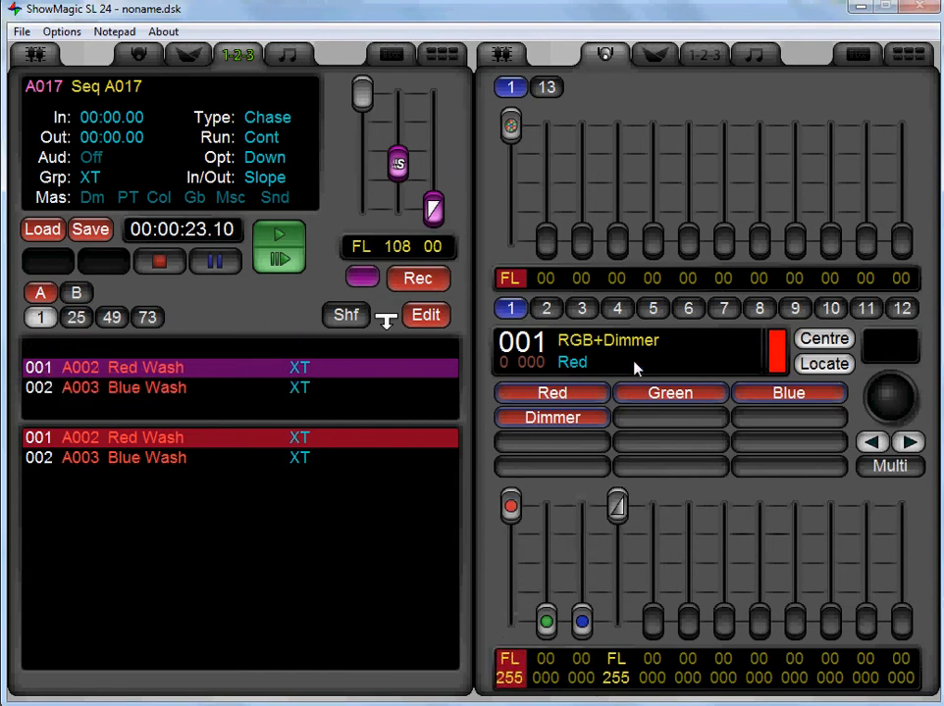
pyautogui.moveTo(433, 208); pyautogui.dragTo(435, 162)
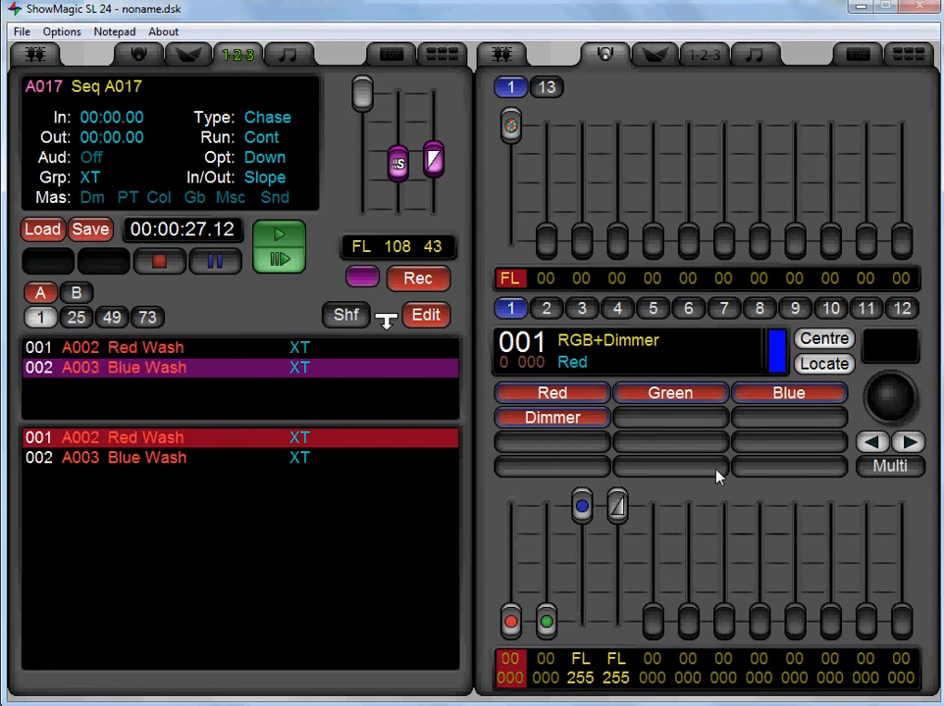
pyautogui.click(428, 316)
pyautogui.click(160, 261)
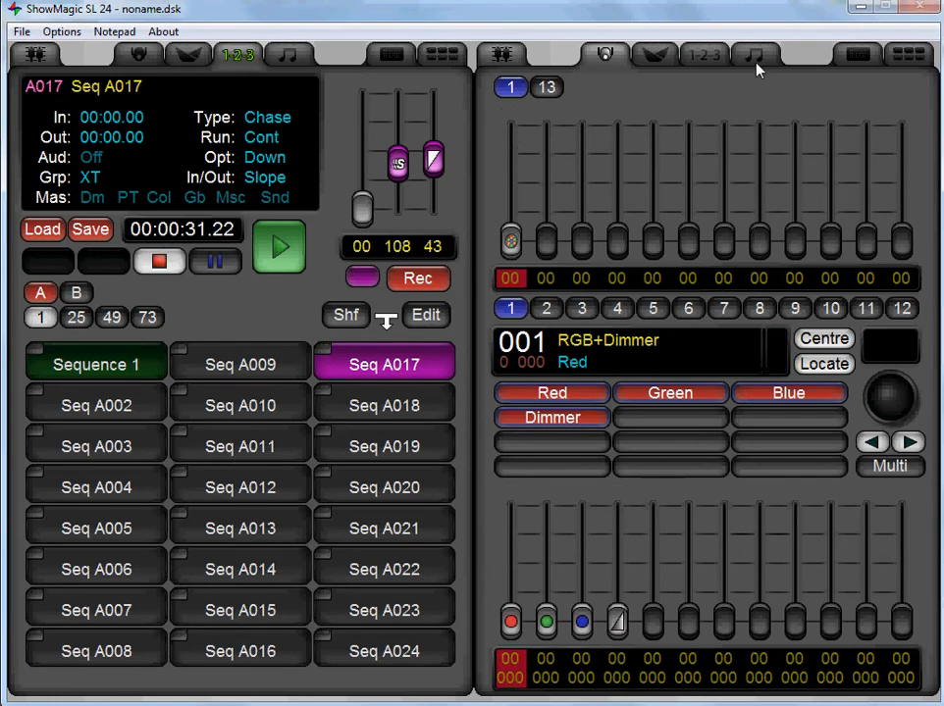
# Open Sequence 1 for editing beside the sequence list and assign the Seq A017 chase to null step 009.
pyautogui.click(91, 364)
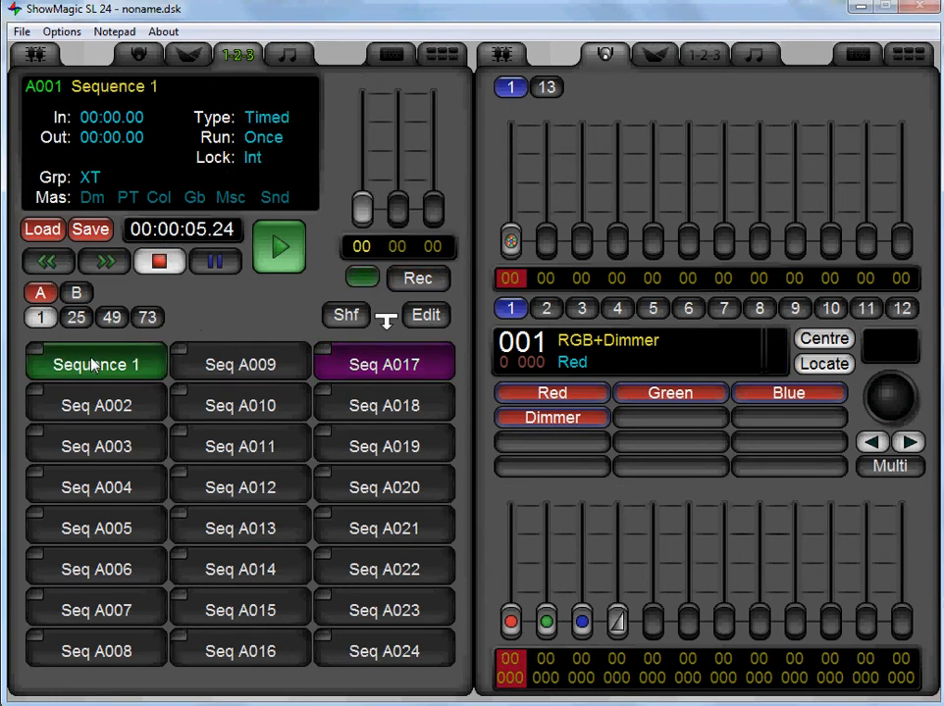
pyautogui.click(374, 370)
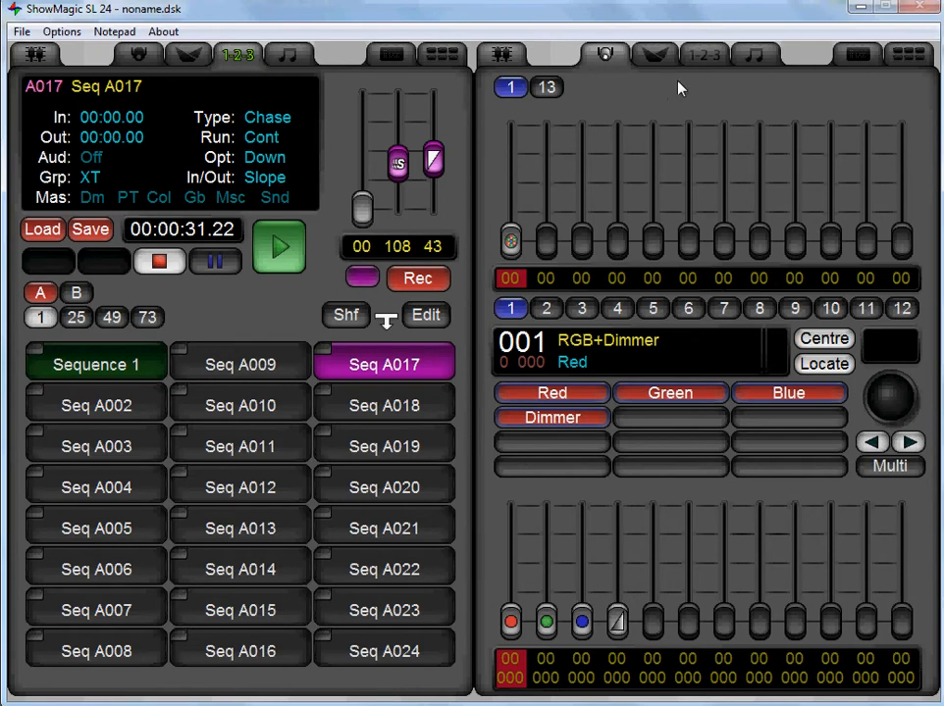
pyautogui.click(706, 56)
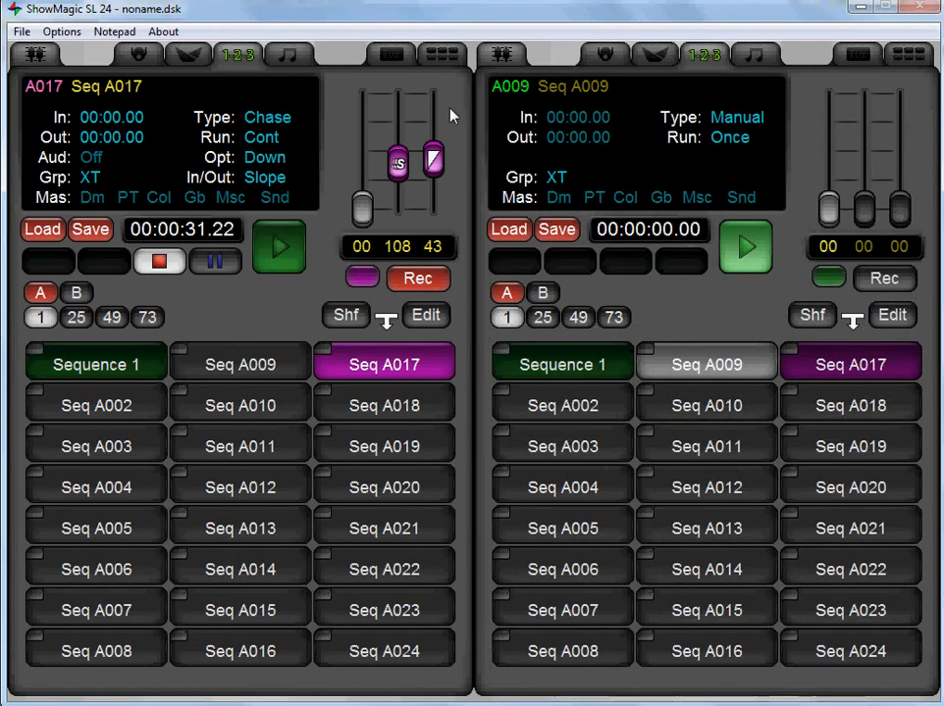
pyautogui.click(130, 369)
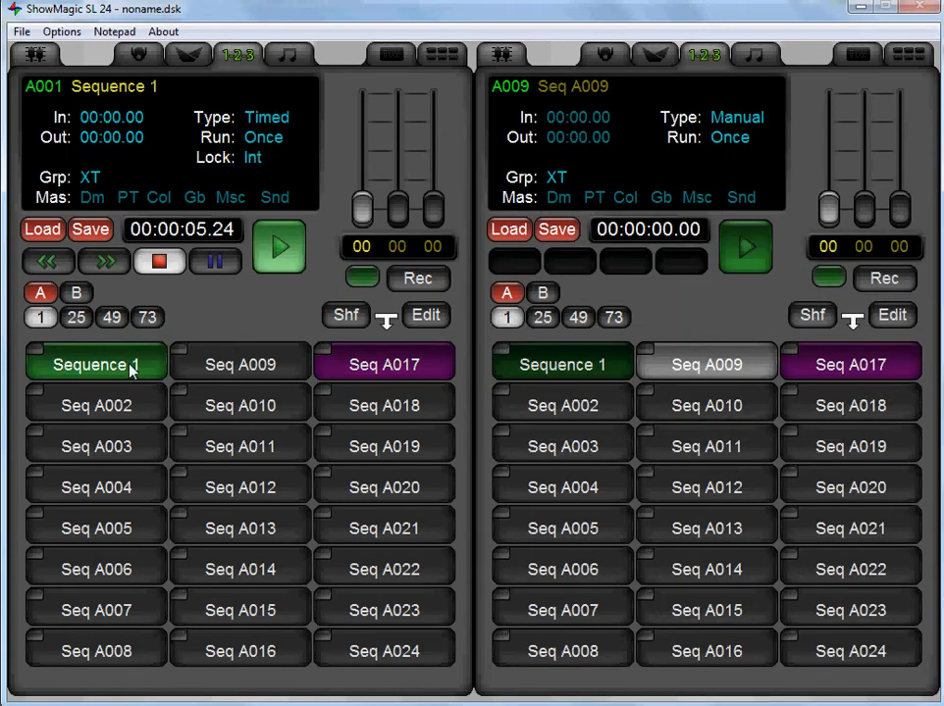
pyautogui.click(426, 315)
pyautogui.click(145, 600)
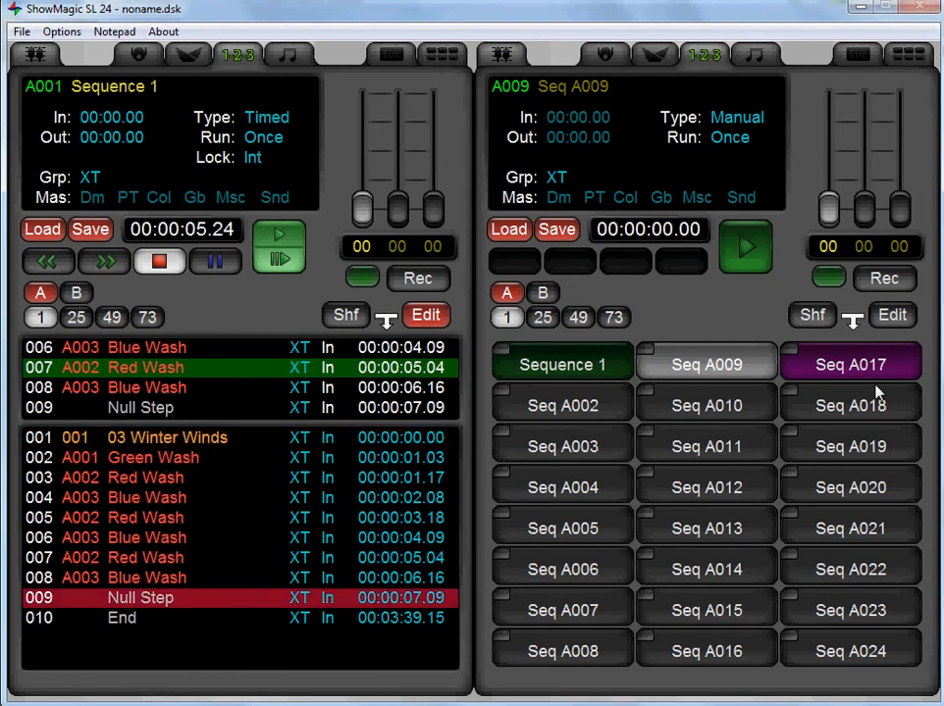
pyautogui.moveTo(834, 359); pyautogui.dragTo(173, 603)
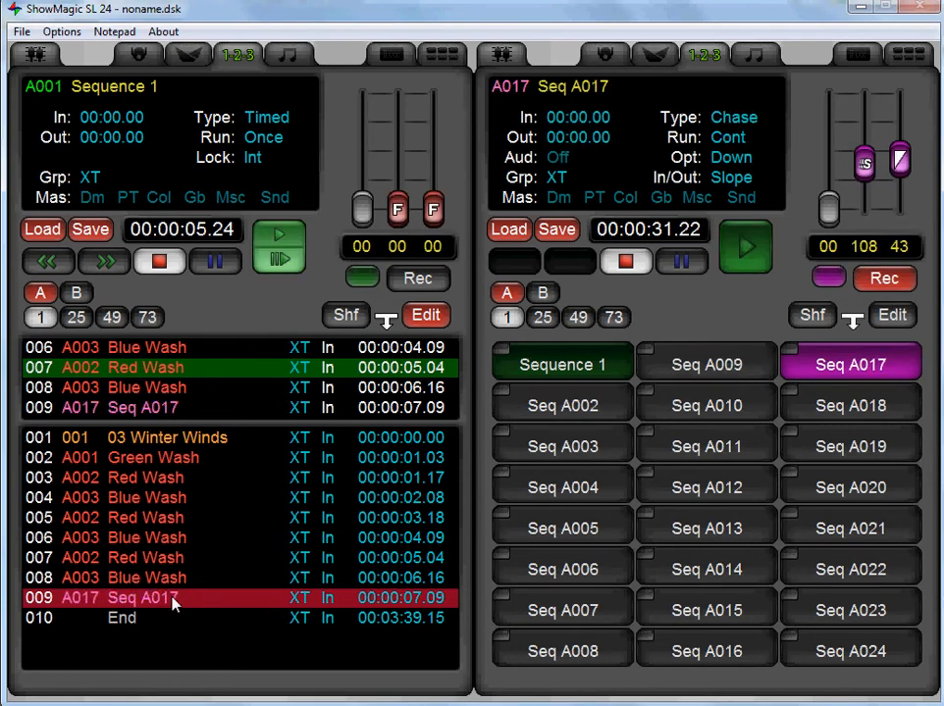
# Play Sequence 1 while watching the RGB+Dimmer fixture's levels, then stop it and reset it to its start.
pyautogui.click(604, 57)
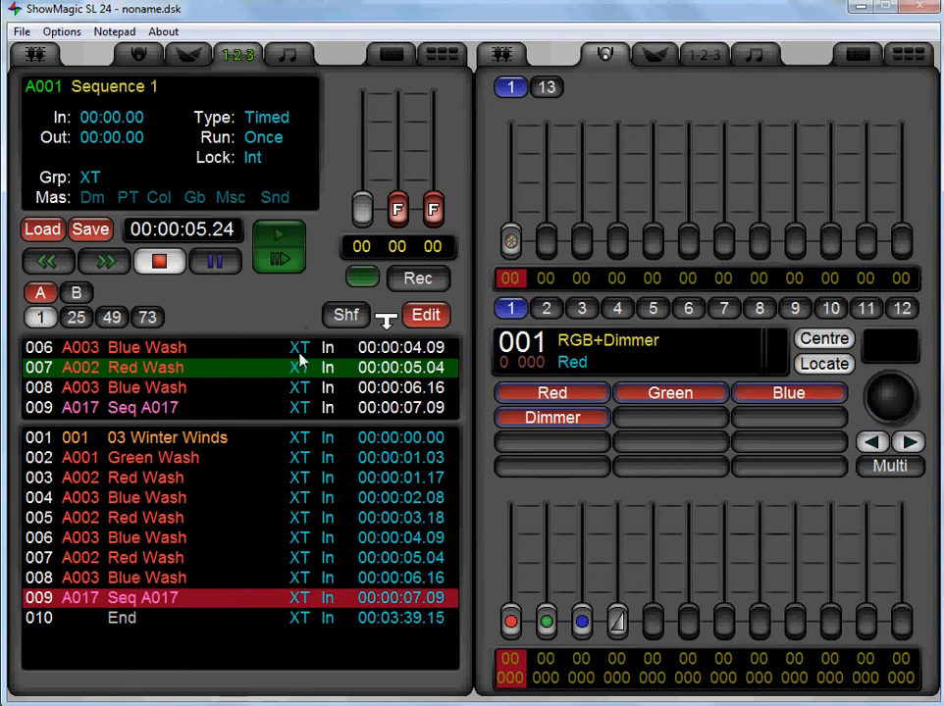
pyautogui.click(295, 240)
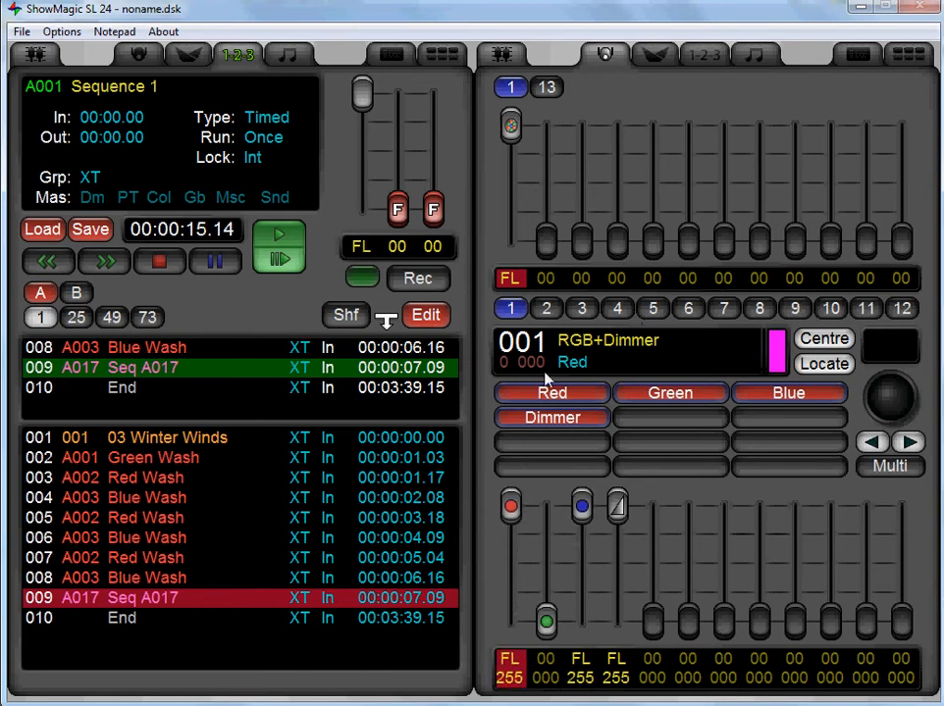
pyautogui.click(159, 261)
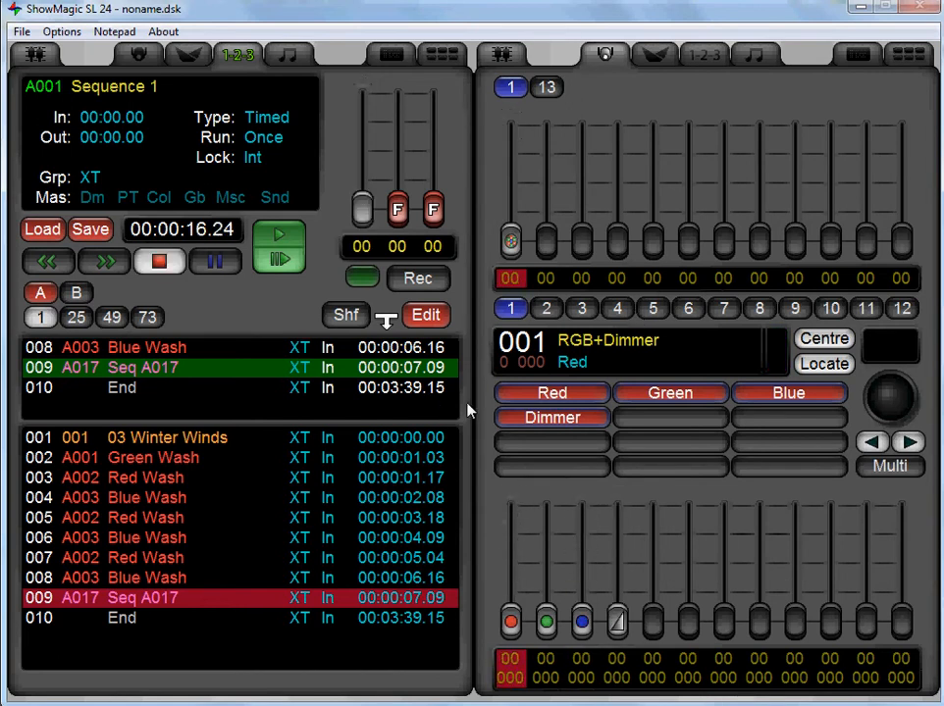
pyautogui.click(170, 267)
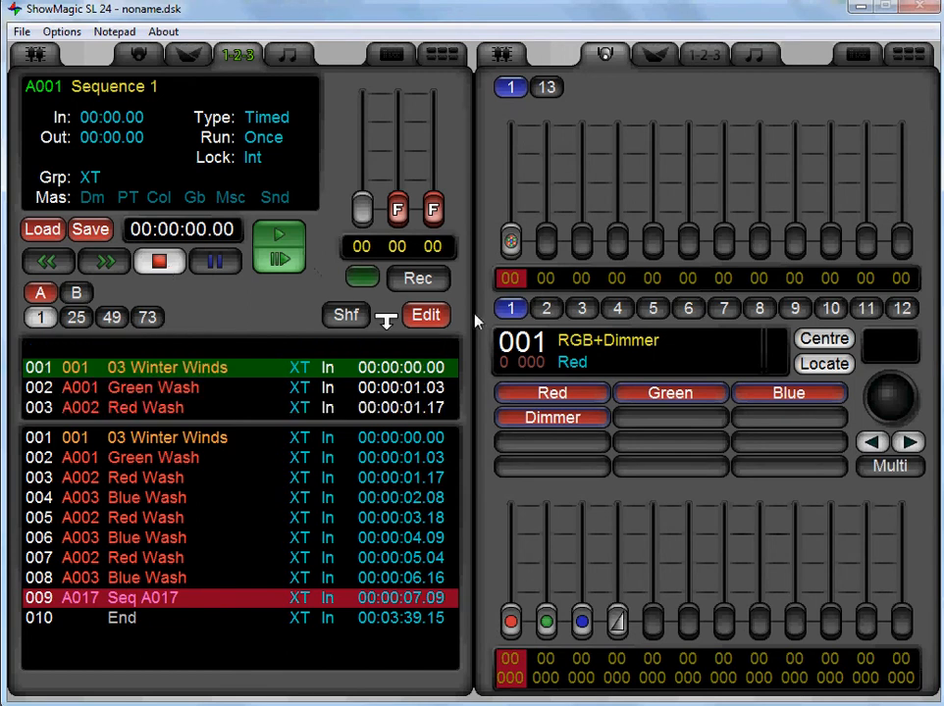
pyautogui.click(437, 322)
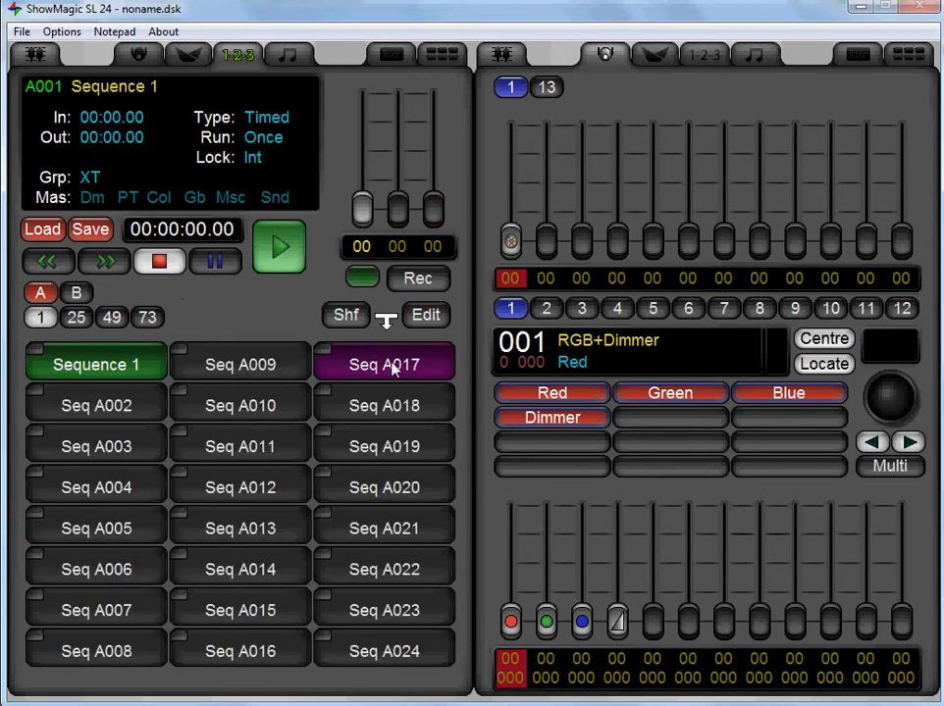
pyautogui.click(419, 313)
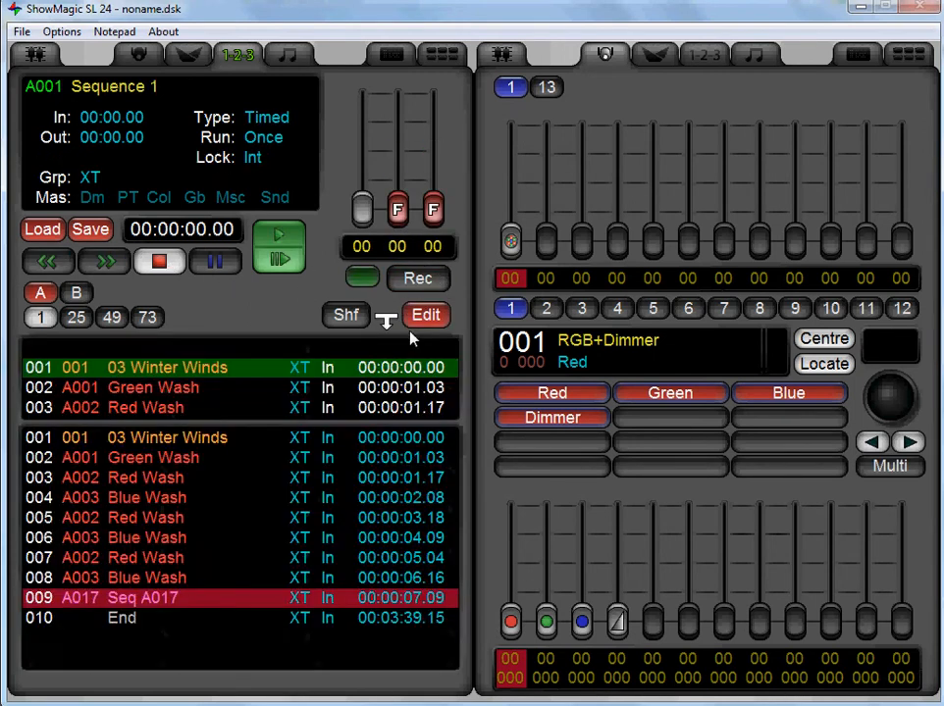
pyautogui.click(168, 577)
pyautogui.click(169, 557)
pyautogui.click(172, 537)
pyautogui.click(174, 556)
pyautogui.click(176, 577)
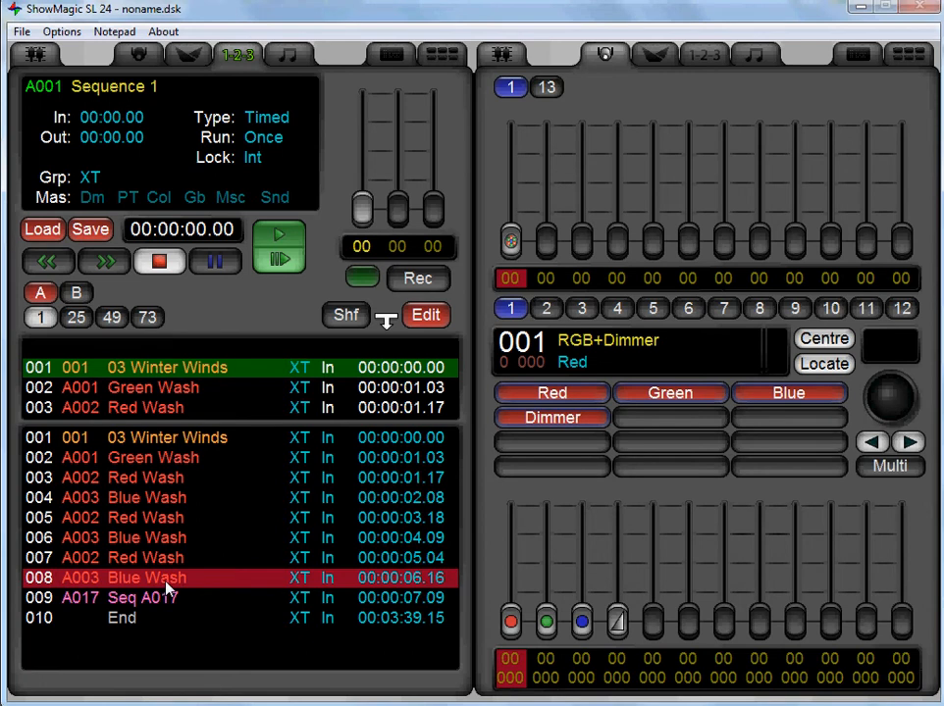
# Insert a null step before the Seq A017 step in Sequence 1, assign the Blue Wash scene to it and set it to Off.
pyautogui.doubleClick(166, 581)
pyautogui.click(582, 456)
pyautogui.click(581, 456)
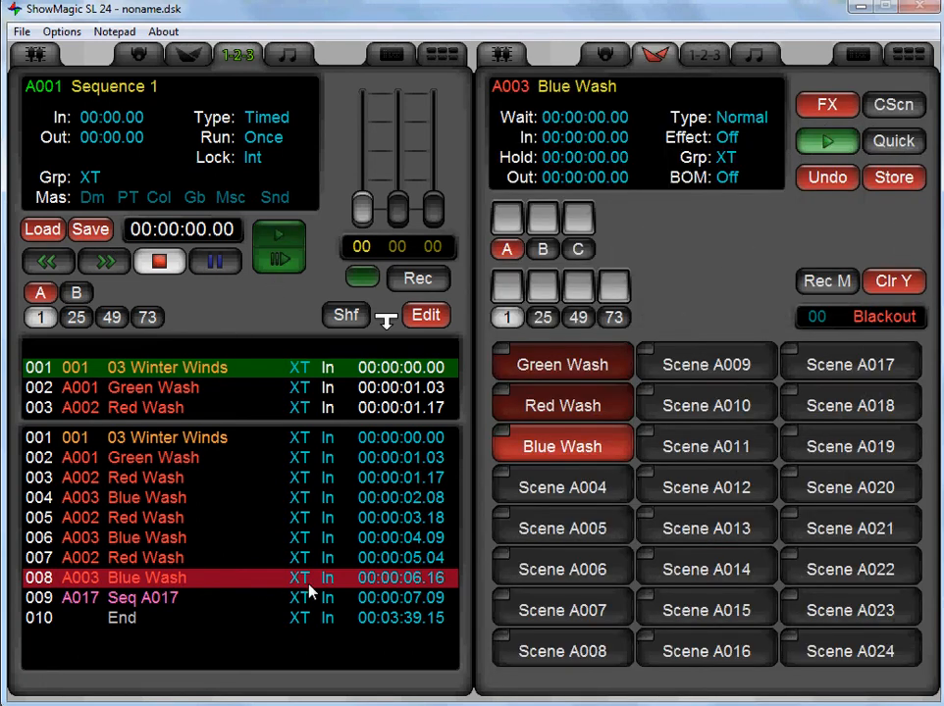
pyautogui.click(418, 312)
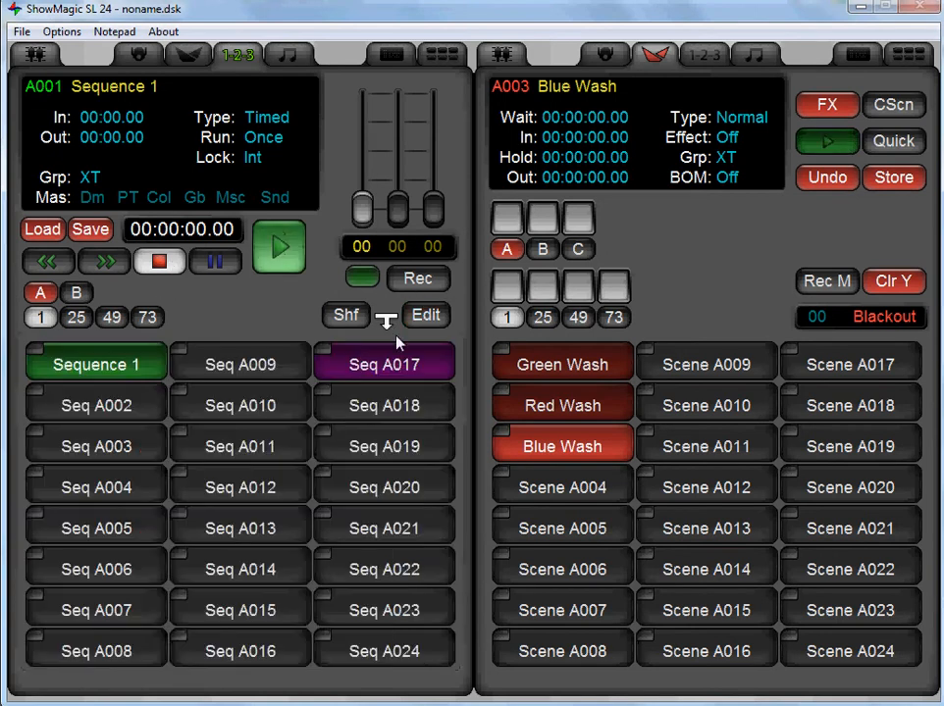
pyautogui.click(352, 379)
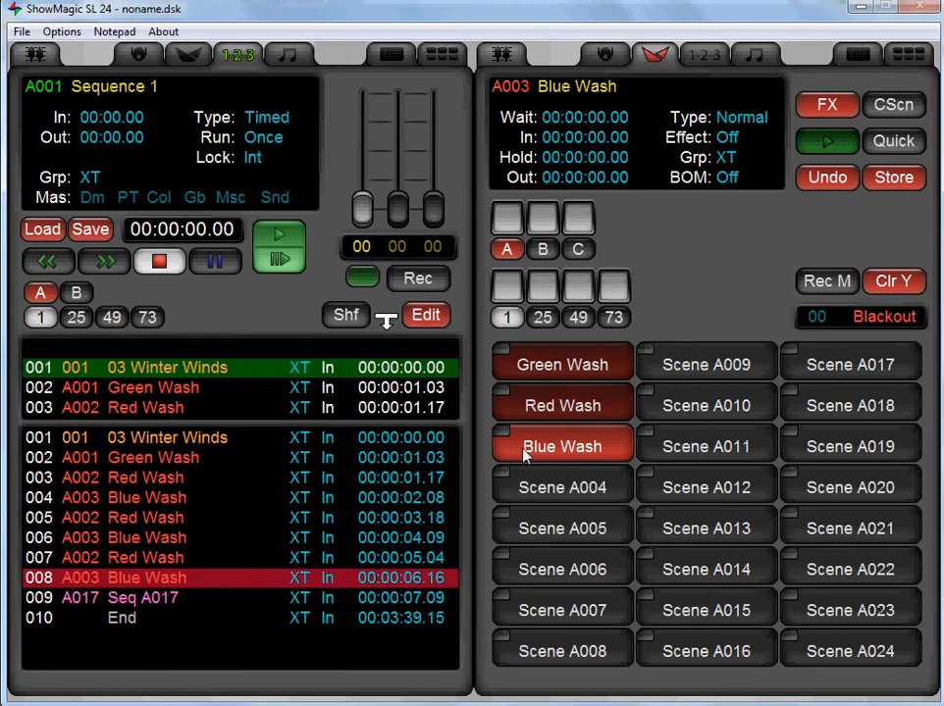
pyautogui.click(209, 592)
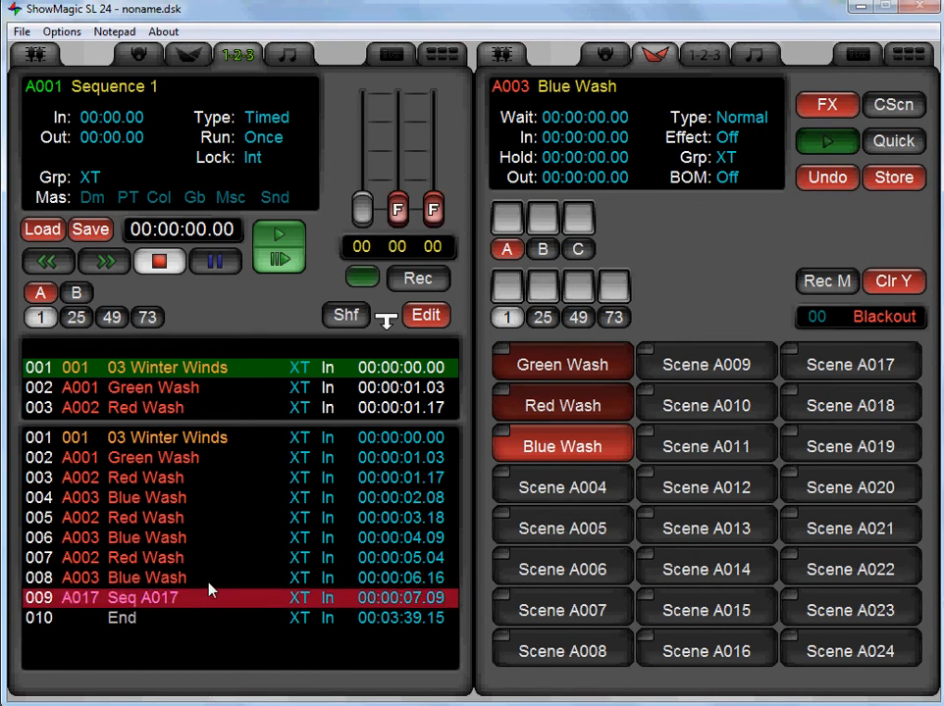
pyautogui.press('Insert')
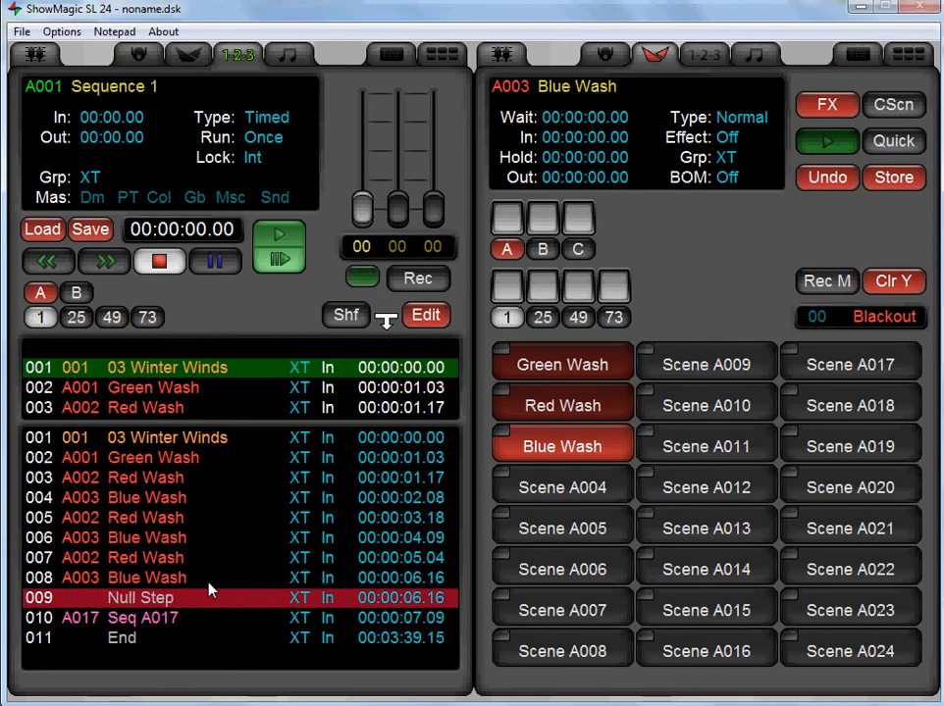
pyautogui.moveTo(547, 448); pyautogui.dragTo(137, 598)
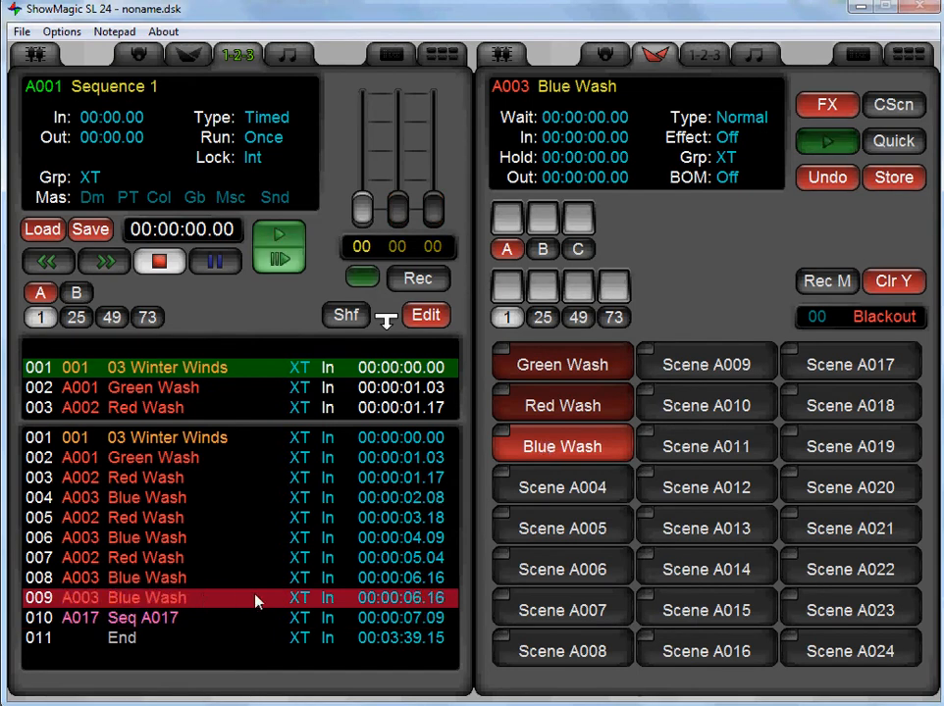
pyautogui.click(330, 599)
# Play Sequence 1 from the 03 Winter Winds step while watching the fixture's levels, and stop it during the chase.
pyautogui.click(162, 439)
pyautogui.click(289, 231)
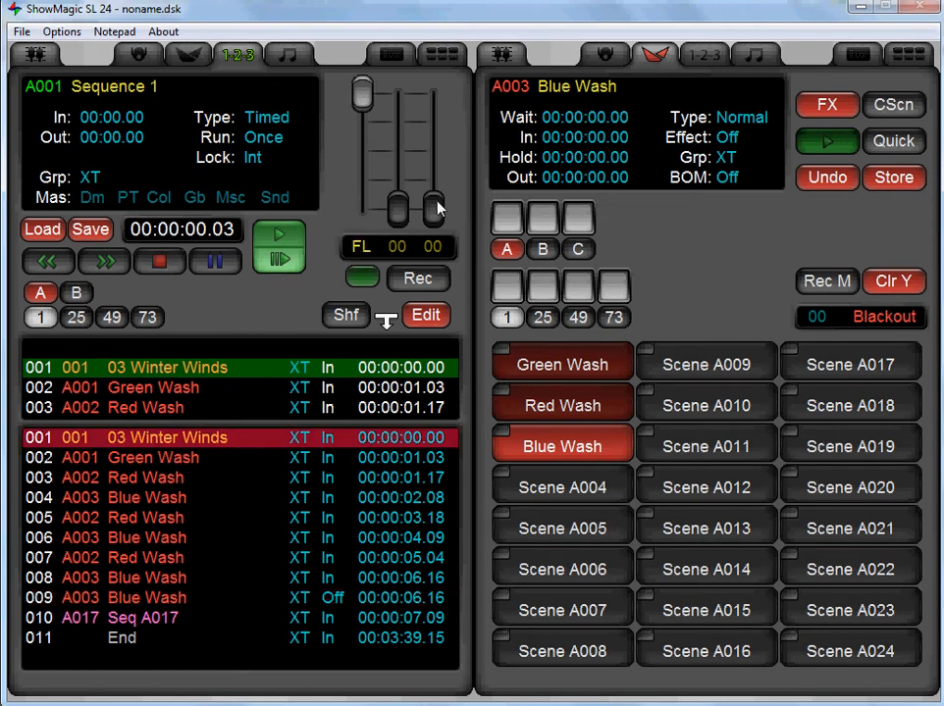
pyautogui.click(610, 52)
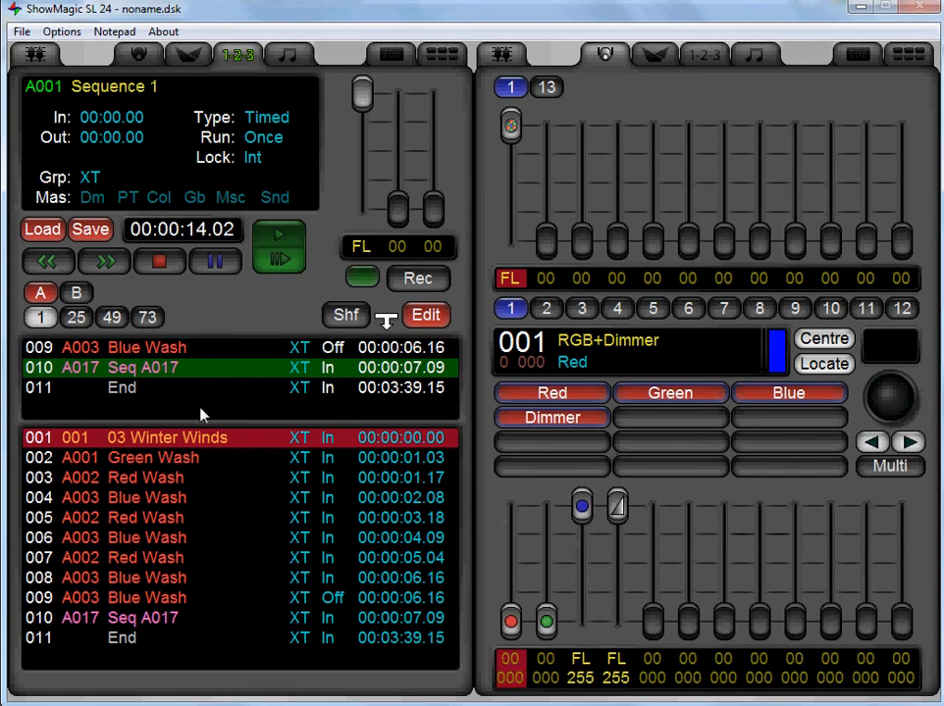
pyautogui.click(161, 264)
# Cycle the in/out setting of Blue Wash step 009 through its available options and leave editing.
pyautogui.click(169, 598)
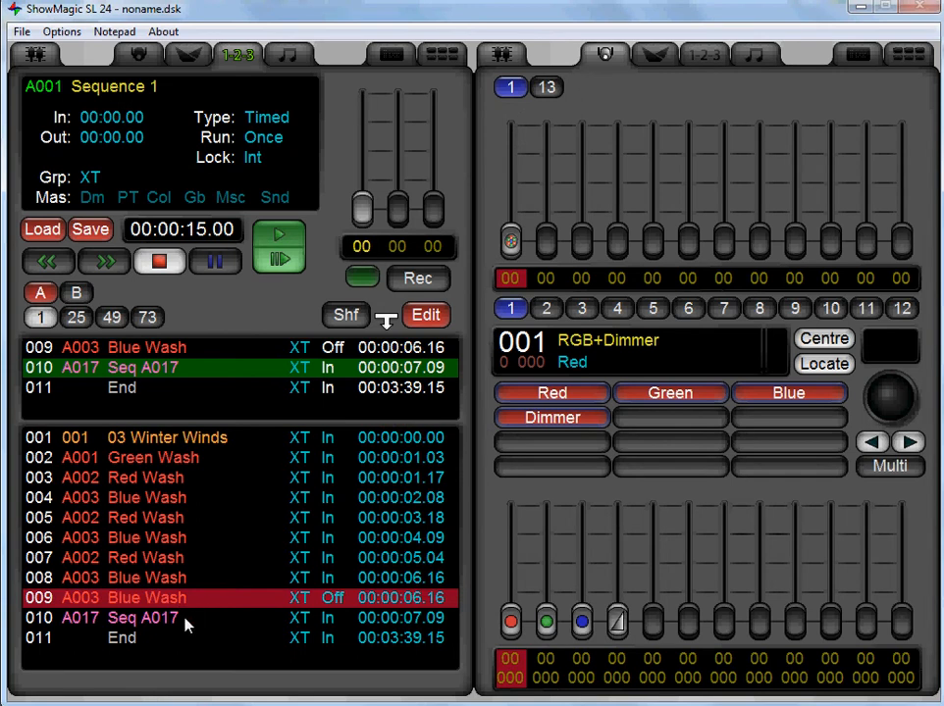
pyautogui.click(185, 618)
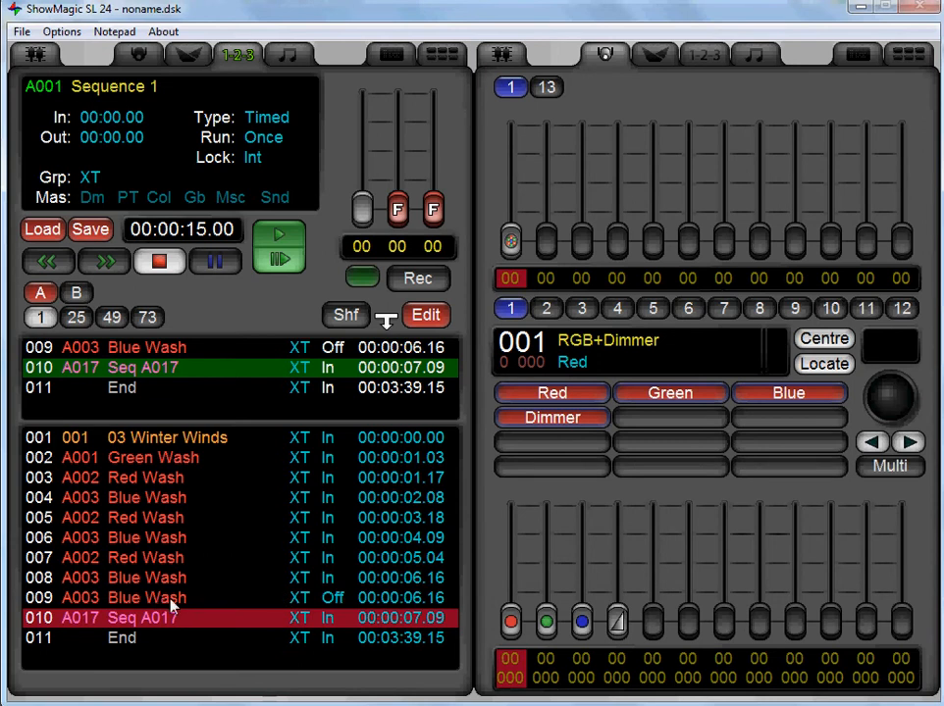
pyautogui.click(217, 599)
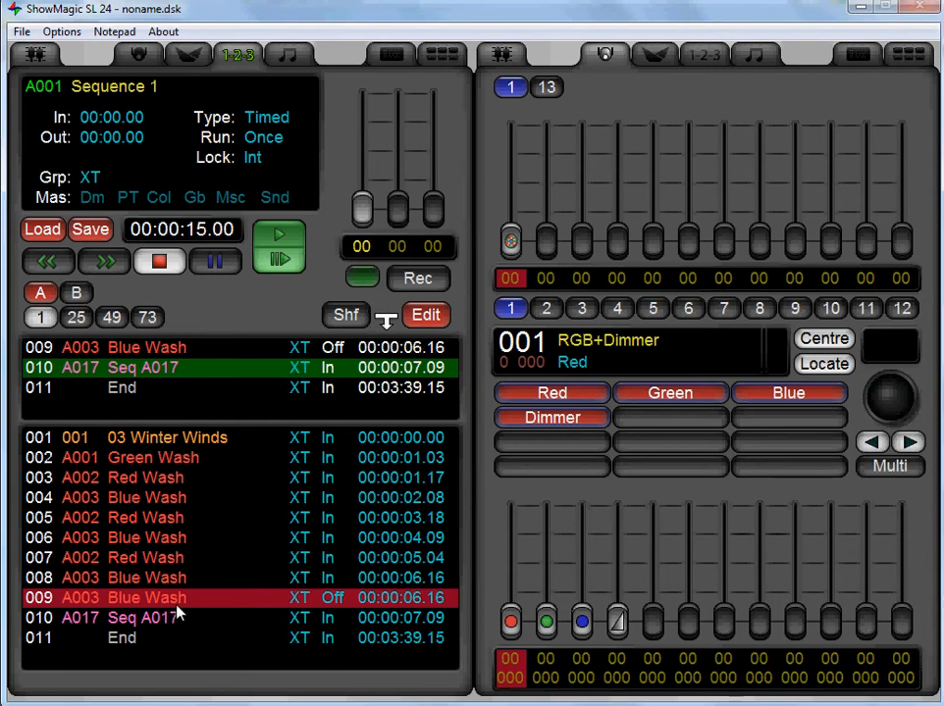
pyautogui.click(334, 598)
pyautogui.click(333, 599)
pyautogui.click(334, 598)
pyautogui.click(340, 607)
pyautogui.click(341, 606)
pyautogui.click(340, 607)
pyautogui.click(341, 606)
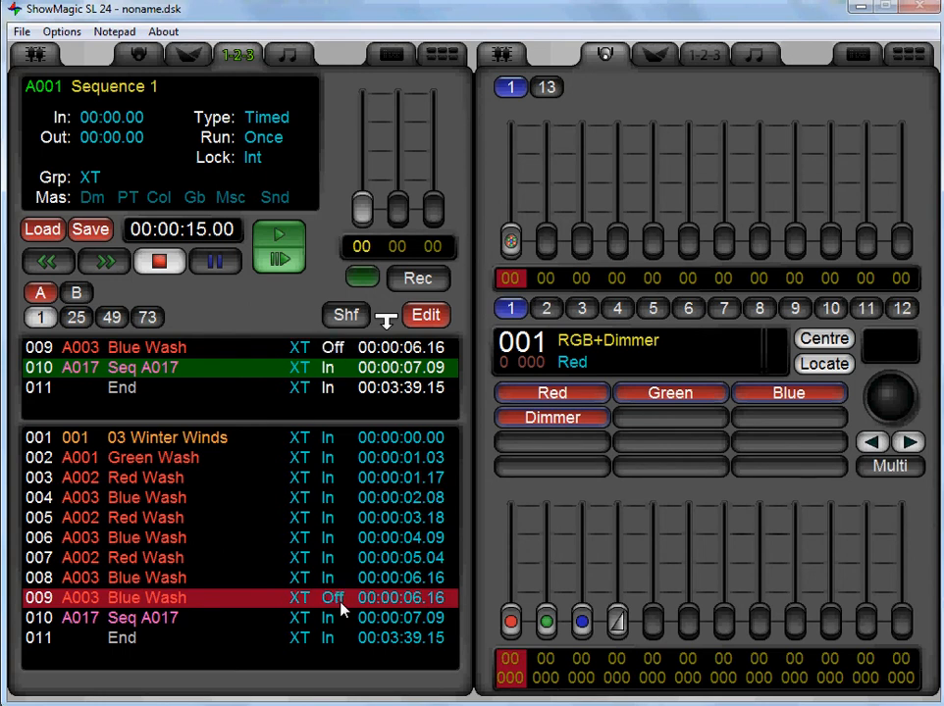
pyautogui.click(419, 321)
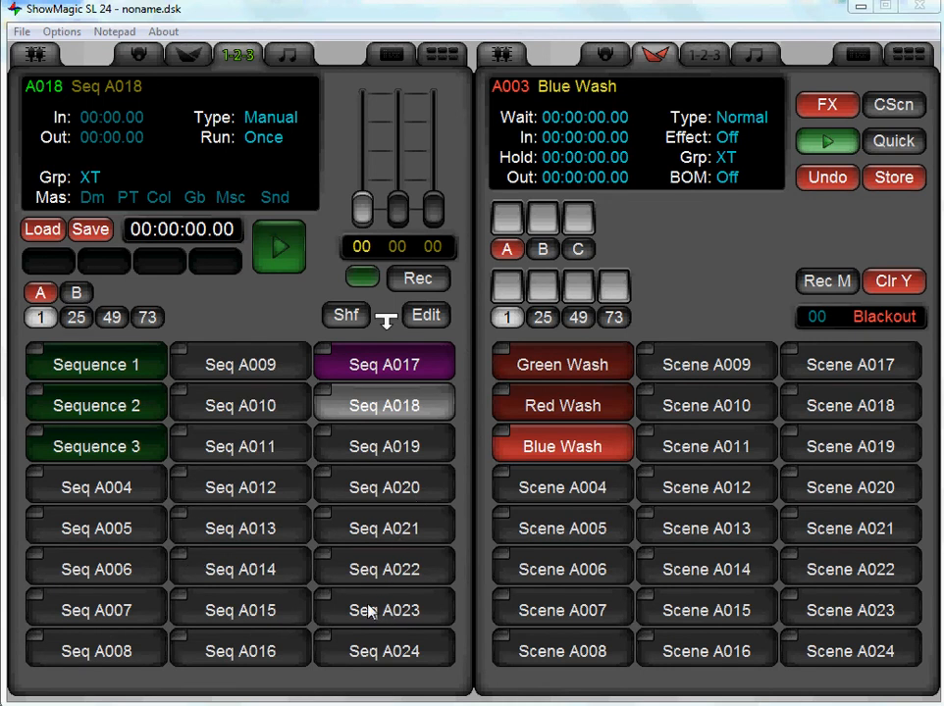
# Open the empty Seq A020 for editing beside the sequence list and set its type to Timed.
pyautogui.click(386, 500)
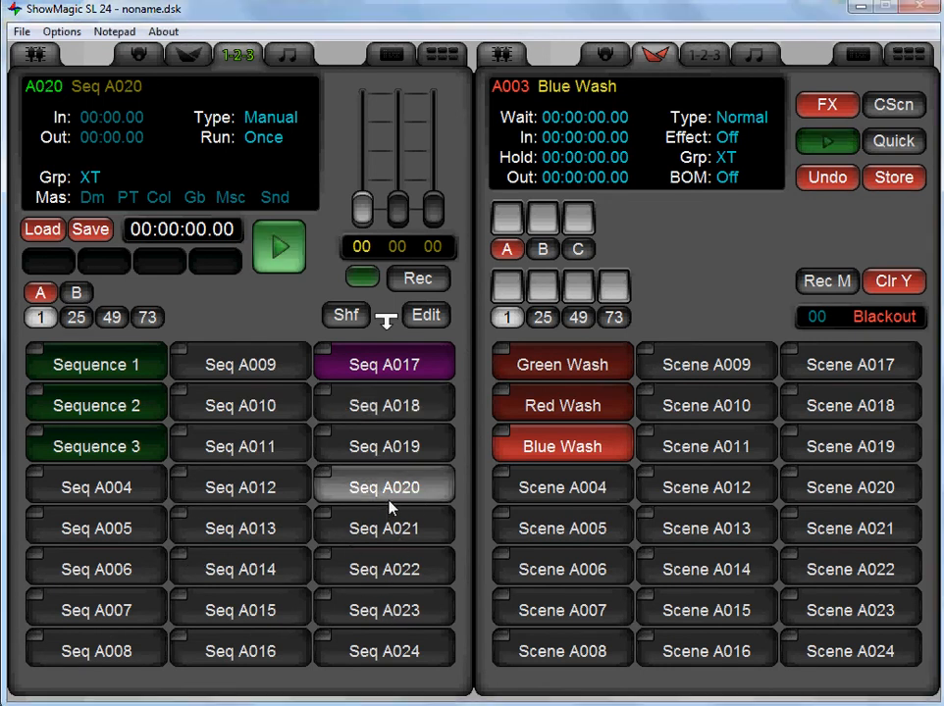
pyautogui.click(424, 318)
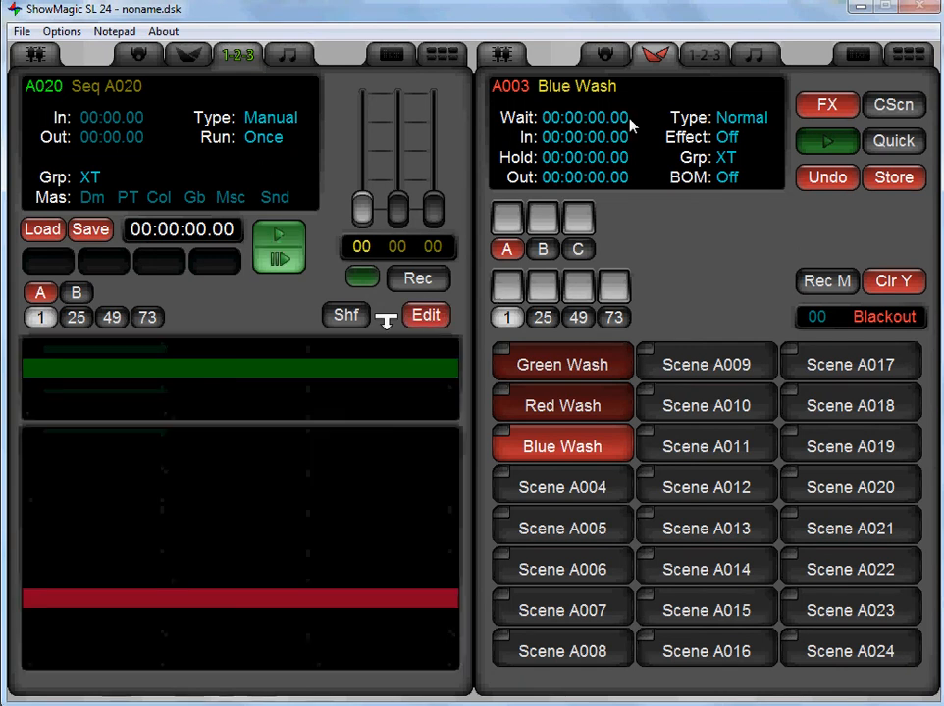
pyautogui.click(707, 56)
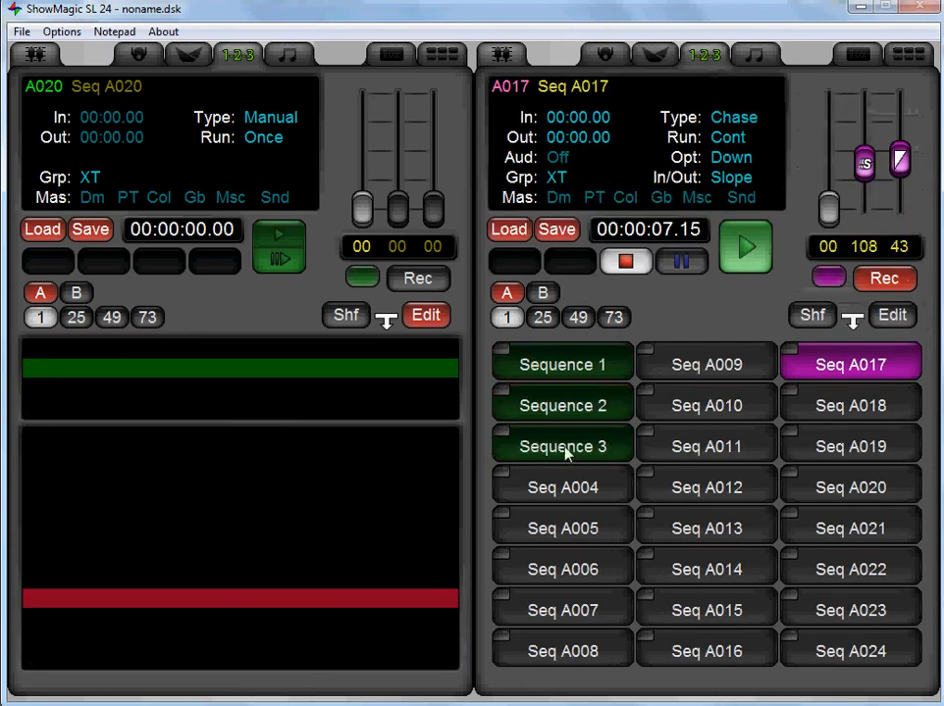
pyautogui.click(268, 125)
pyautogui.click(269, 126)
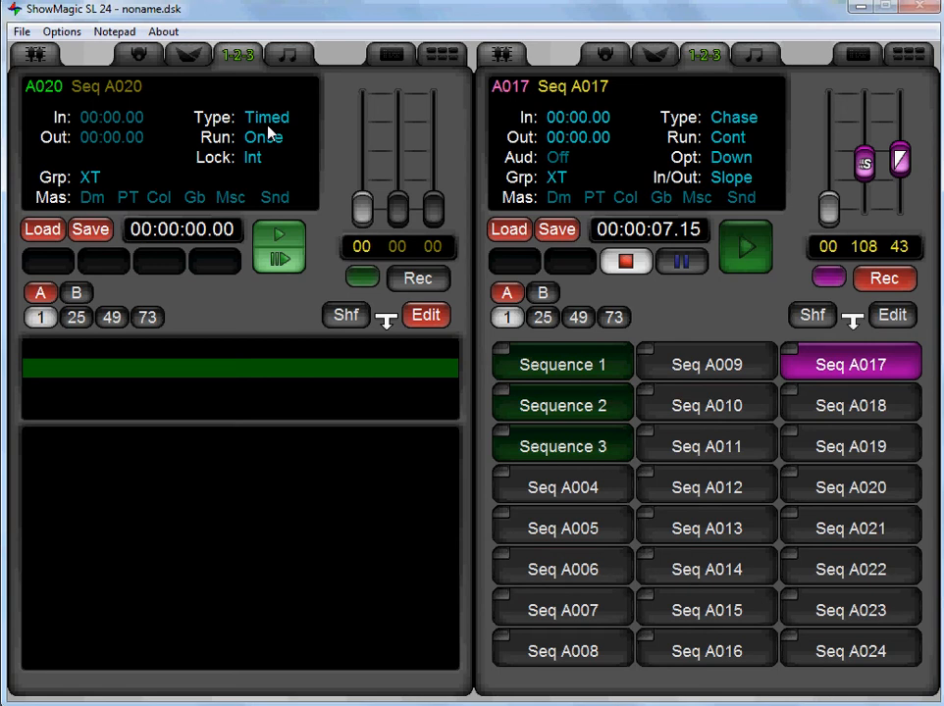
# Add Sequence 1, Sequence 2 and Sequence 3 as steps 001 to 003 of Seq A020.
pyautogui.moveTo(558, 364); pyautogui.dragTo(162, 461)
pyautogui.moveTo(500, 405); pyautogui.dragTo(183, 486)
pyautogui.moveTo(540, 448); pyautogui.dragTo(169, 518)
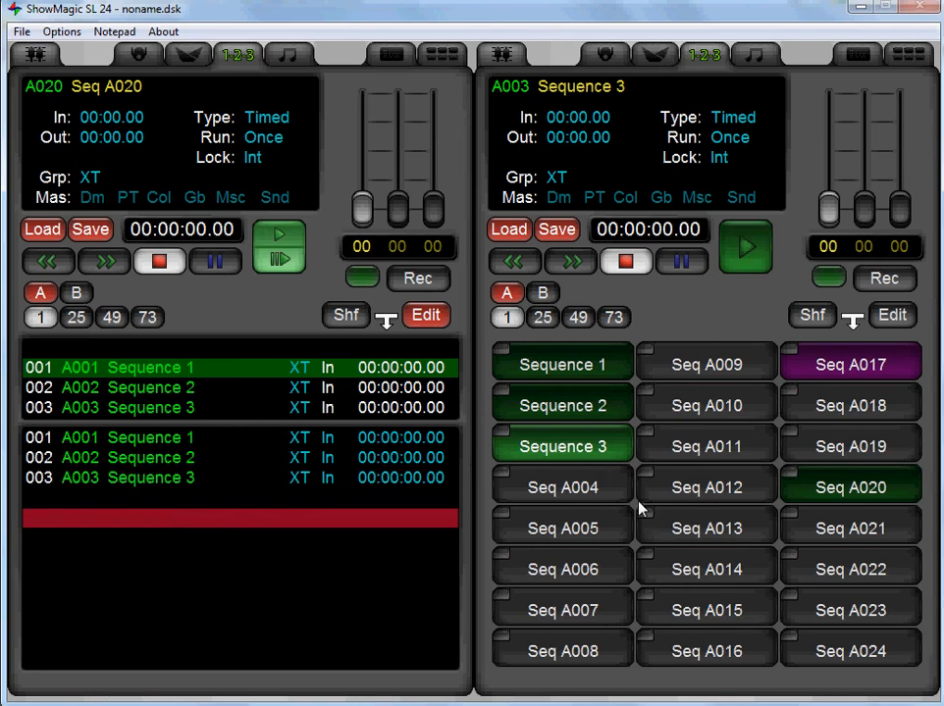
# Rename Seq A020 as Playlist 1.
pyautogui.click(860, 501)
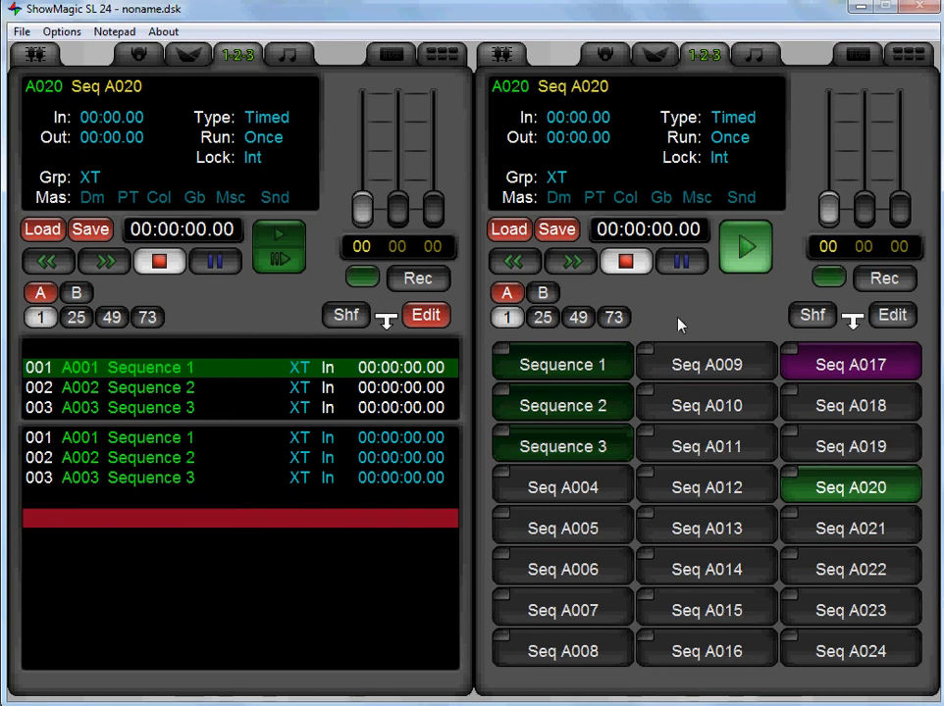
pyautogui.doubleClick(592, 89)
pyautogui.moveTo(397, 328); pyautogui.dragTo(304, 327)
pyautogui.press('BackSpace')
pyautogui.write('Playlist 1')
pyautogui.press('Return')
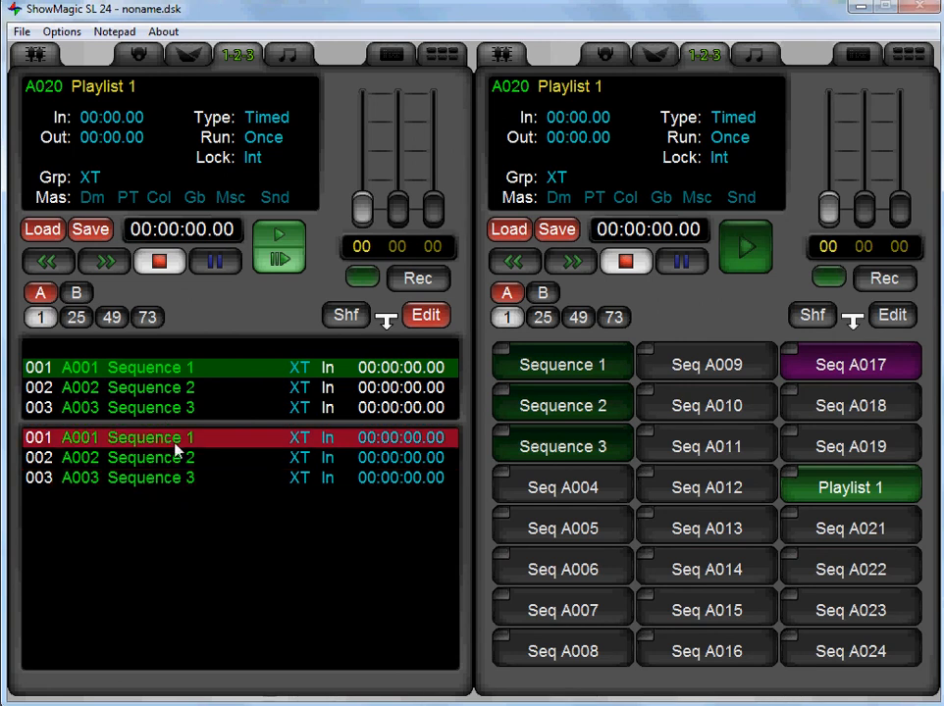
# Add an End step after Sequence 3 and time the playlist's steps automatically with the Event Length operation.
pyautogui.click(191, 518)
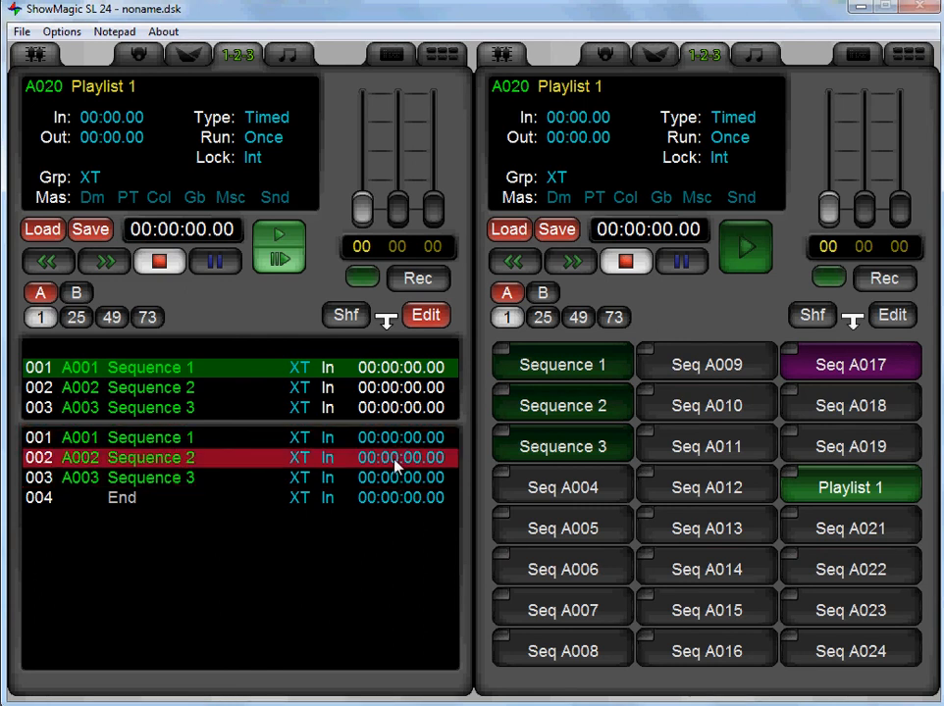
pyautogui.click(178, 438)
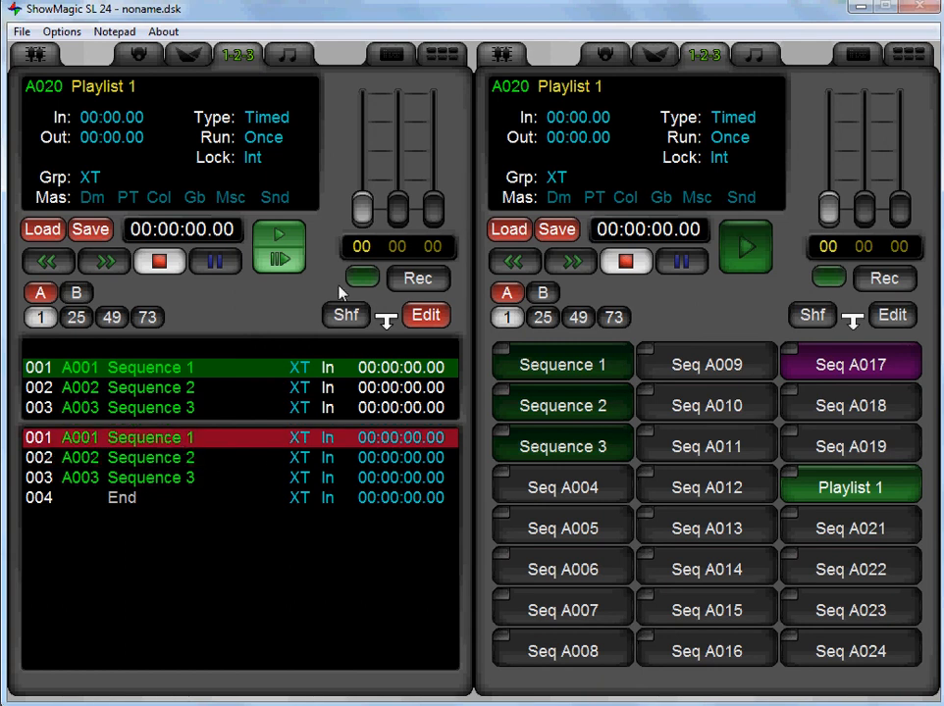
pyautogui.click(348, 324)
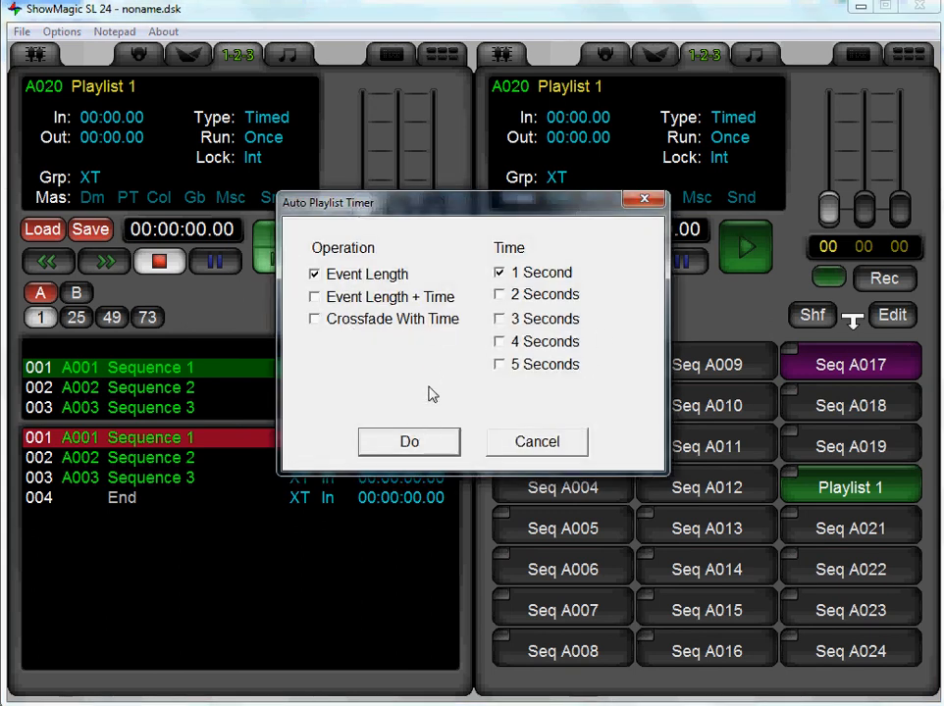
pyautogui.click(363, 297)
pyautogui.click(500, 365)
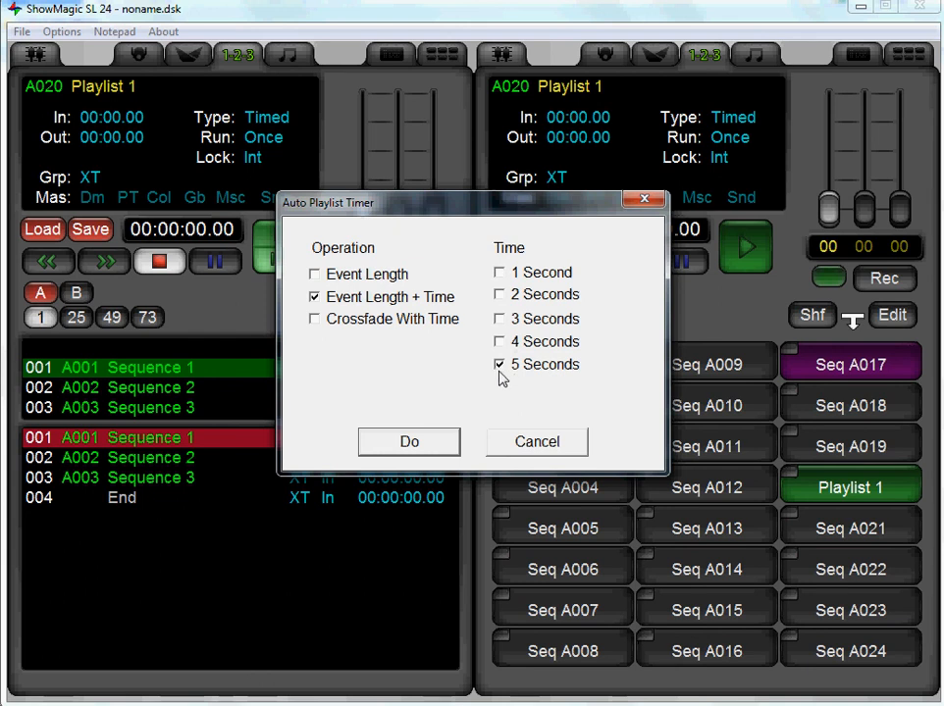
pyautogui.click(500, 275)
pyautogui.click(314, 275)
pyautogui.click(499, 365)
pyautogui.click(417, 442)
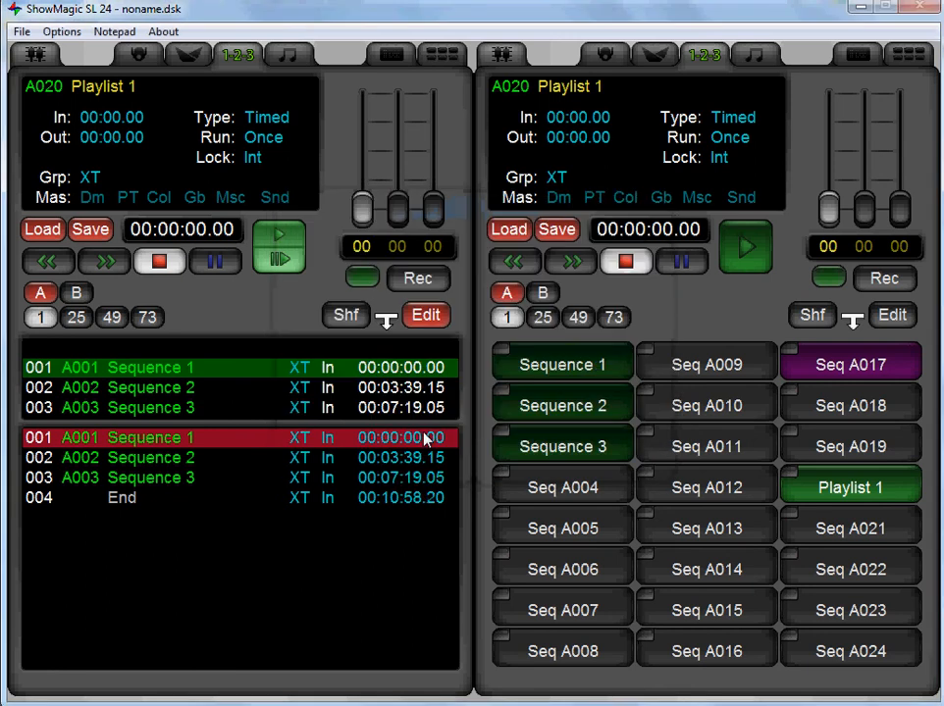
# Check the start times of the Playlist 1 steps and leave editing.
pyautogui.click(387, 459)
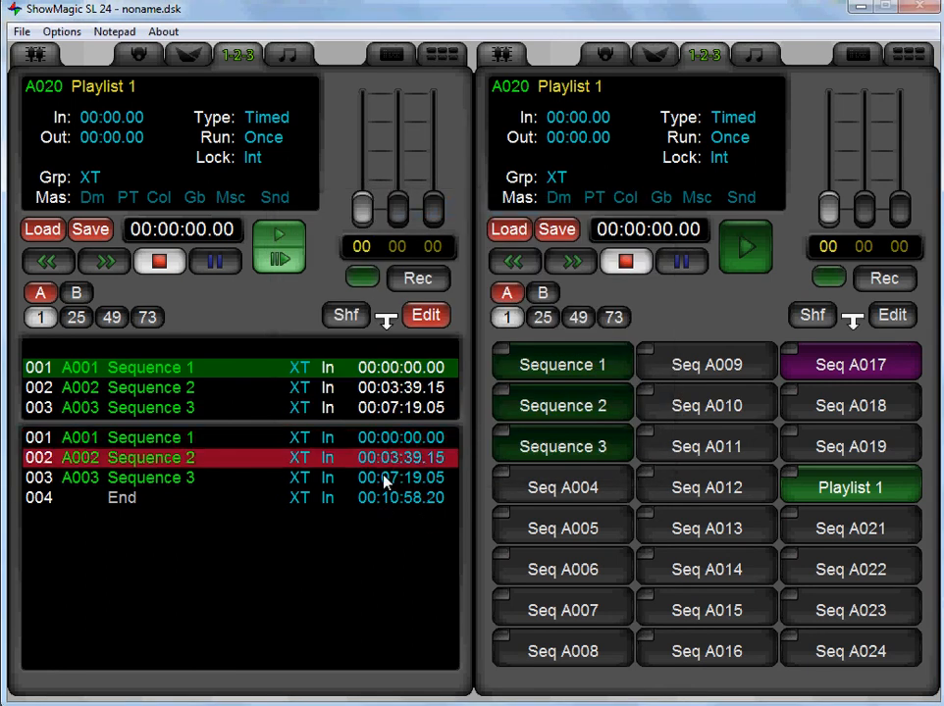
pyautogui.click(383, 478)
pyautogui.click(377, 460)
pyautogui.click(392, 477)
pyautogui.click(391, 499)
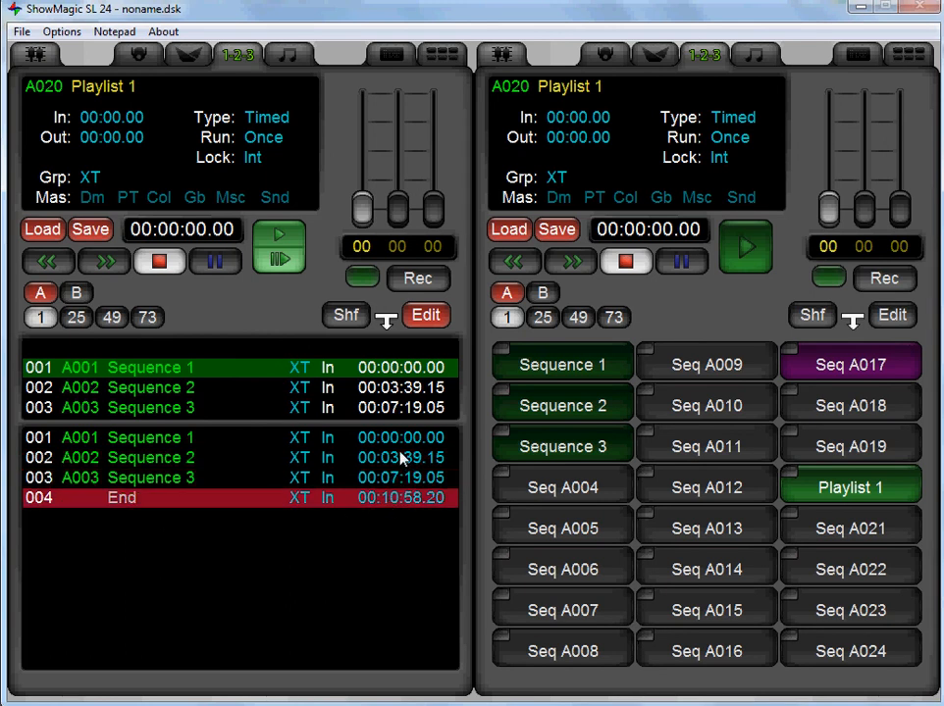
pyautogui.click(434, 459)
pyautogui.click(427, 316)
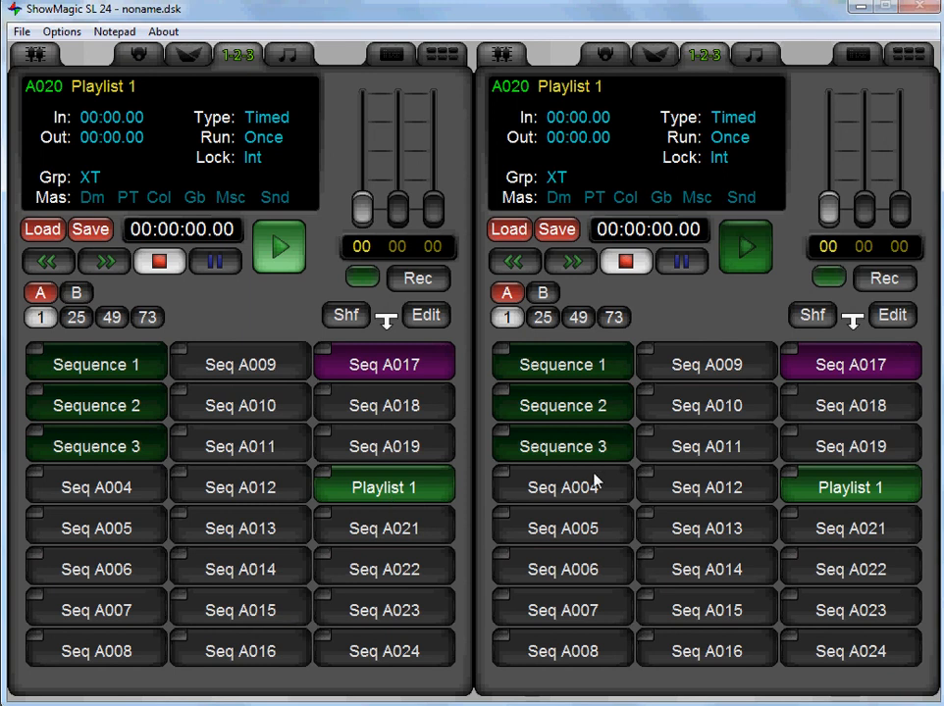
# Show the action buttons beside the sequence list and assign Playlist 1 to Act A1.
pyautogui.click(442, 54)
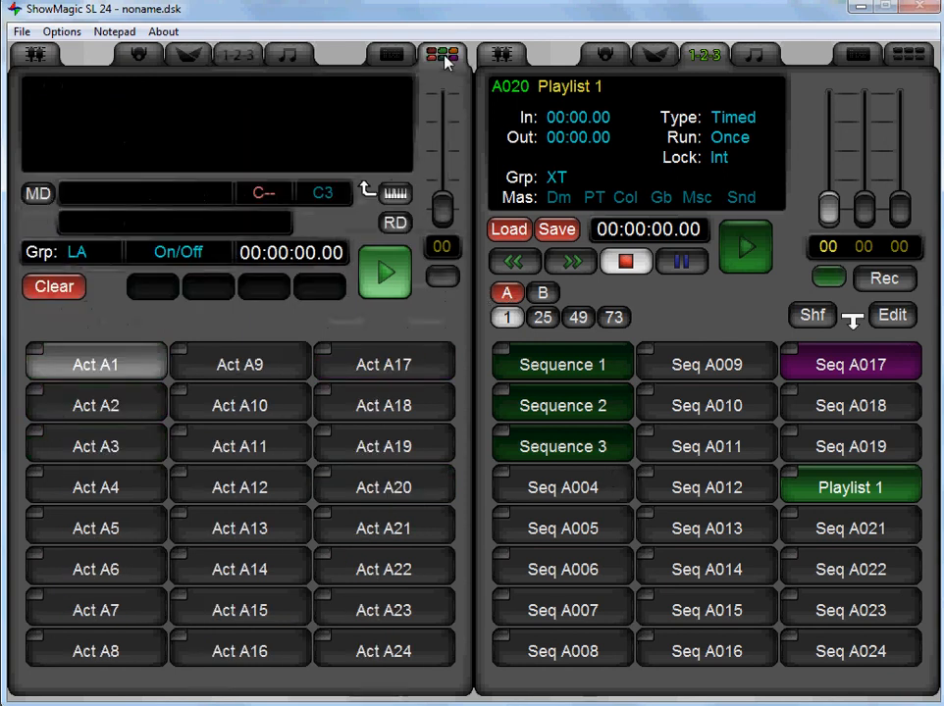
pyautogui.moveTo(873, 489); pyautogui.dragTo(111, 363)
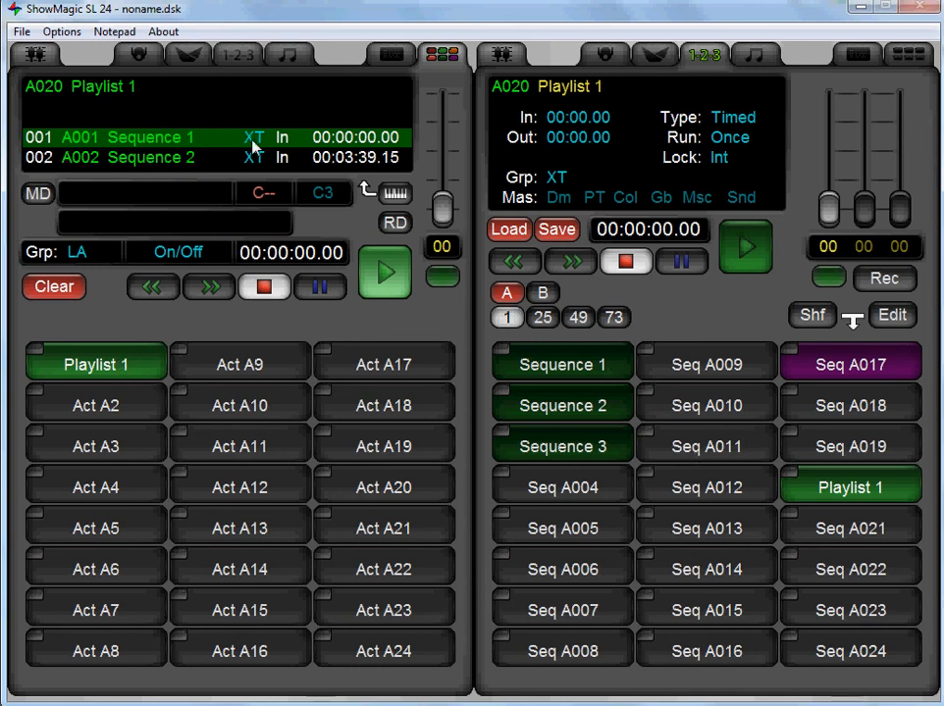
# Switch to the User Screen and start Playlist 1 from there.
pyautogui.click(61, 31)
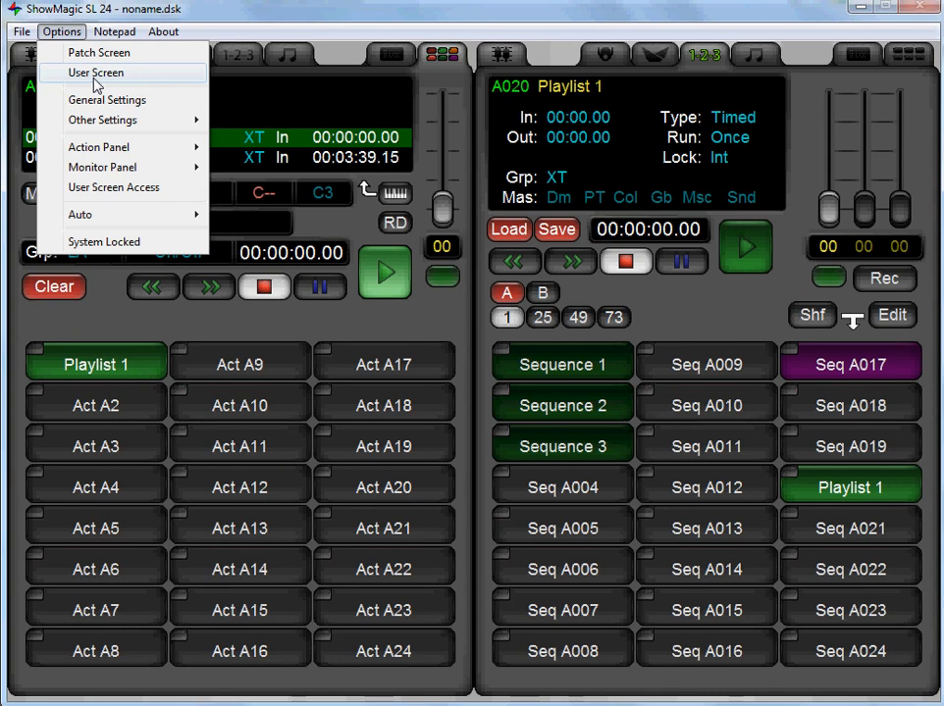
pyautogui.click(96, 75)
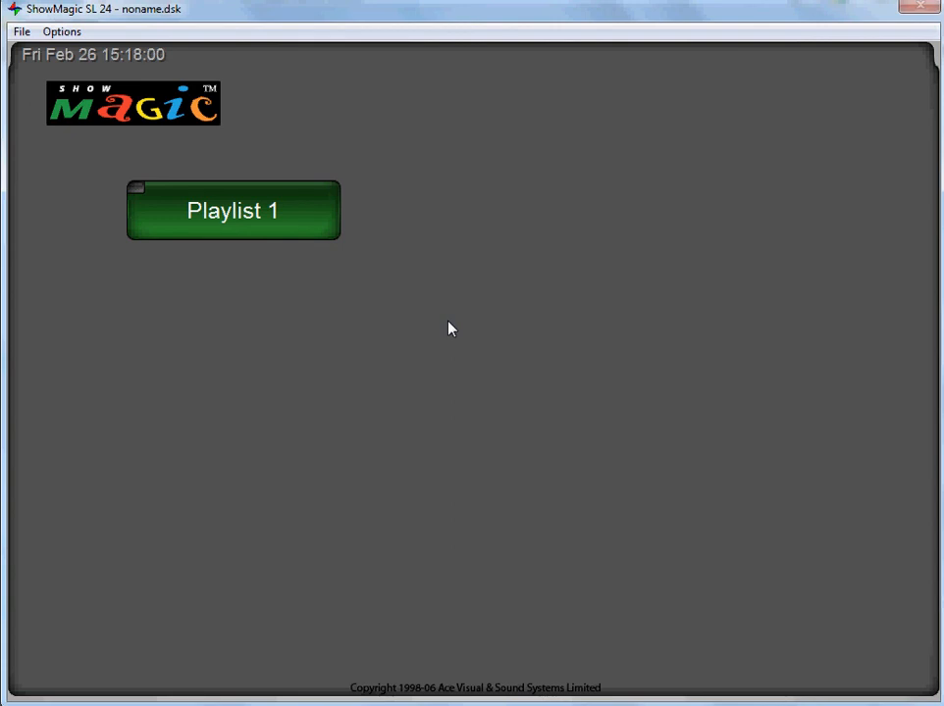
pyautogui.click(245, 219)
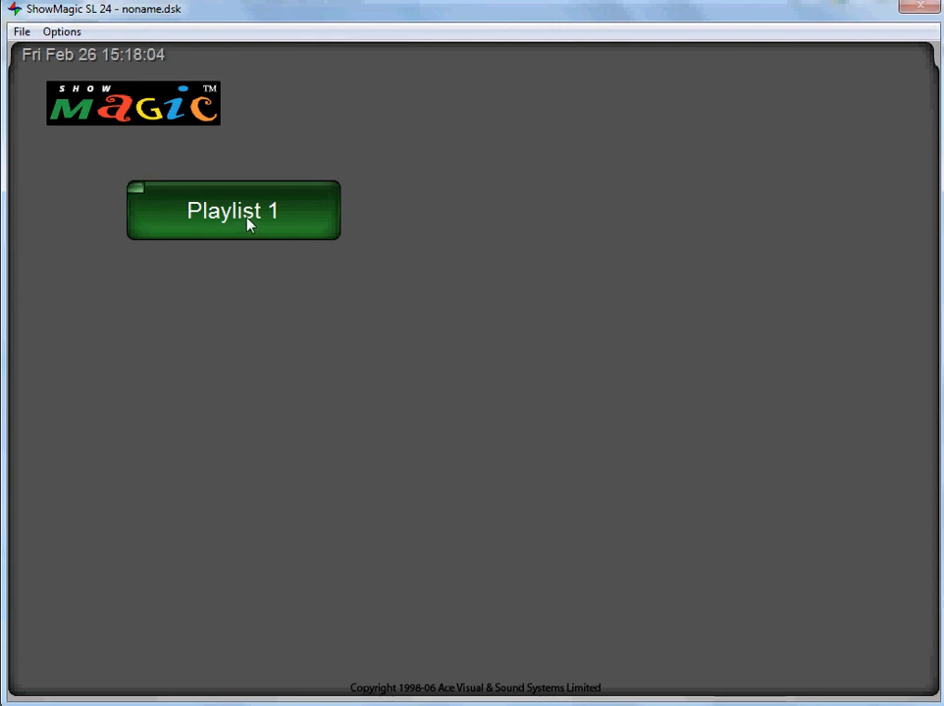